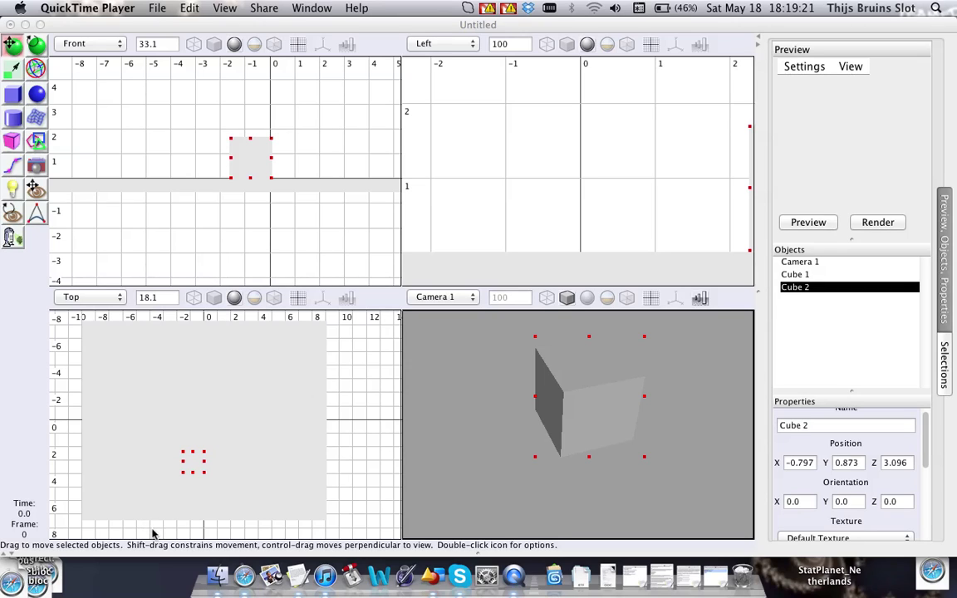
Activate the Art of Illusion window with the two-cube scene and open the Scene menu
left_click(320, 25)
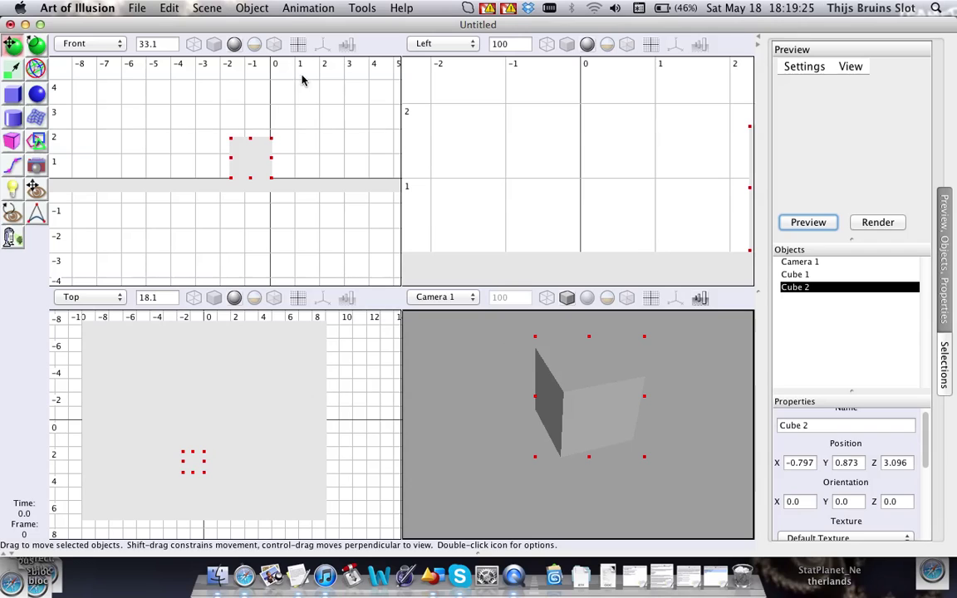
left_click(210, 8)
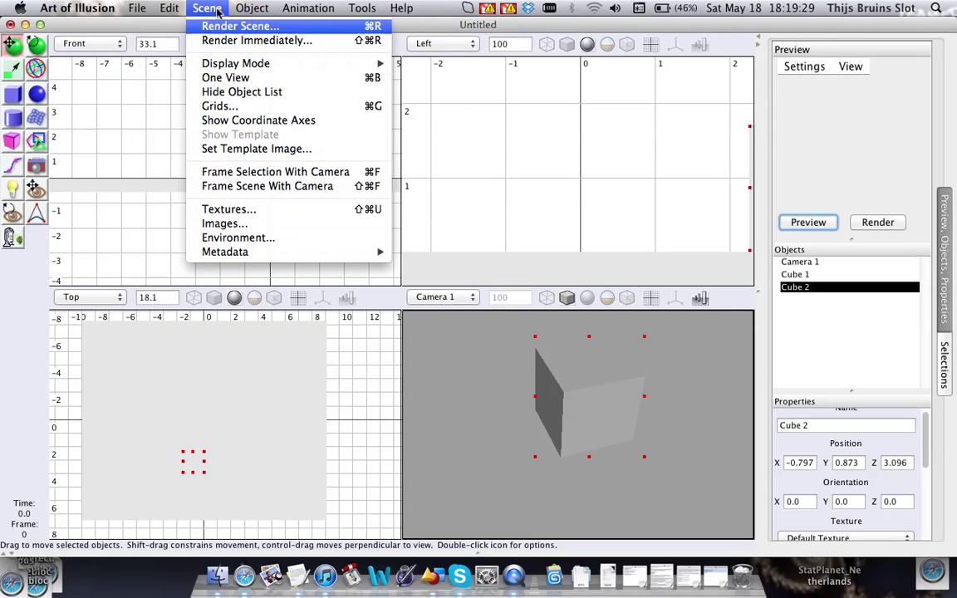
Open Scene > Textures and show the New texture types in Textures and Materials
left_click(210, 208)
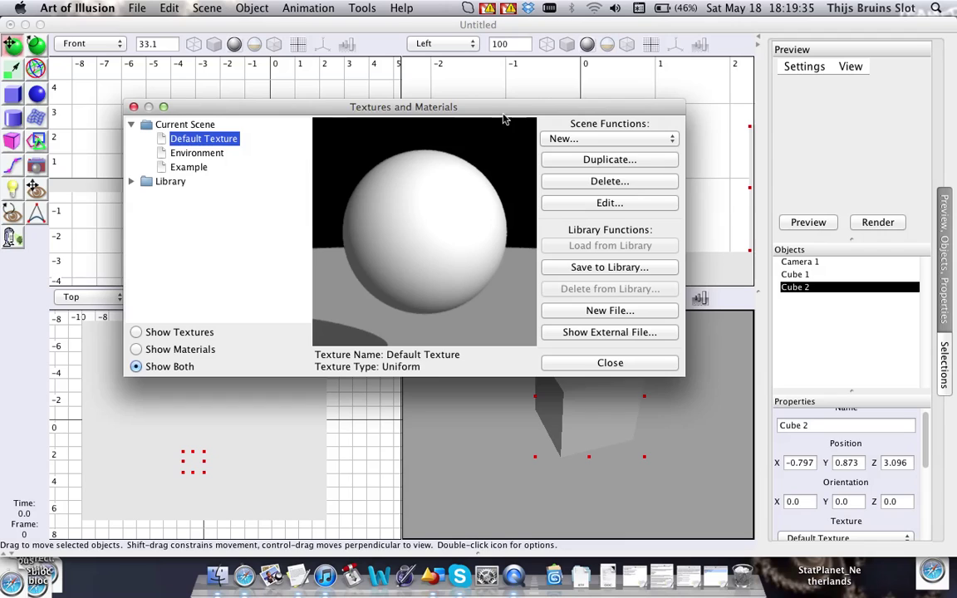
left_click_drag(505, 117, 508, 121)
left_click(675, 143)
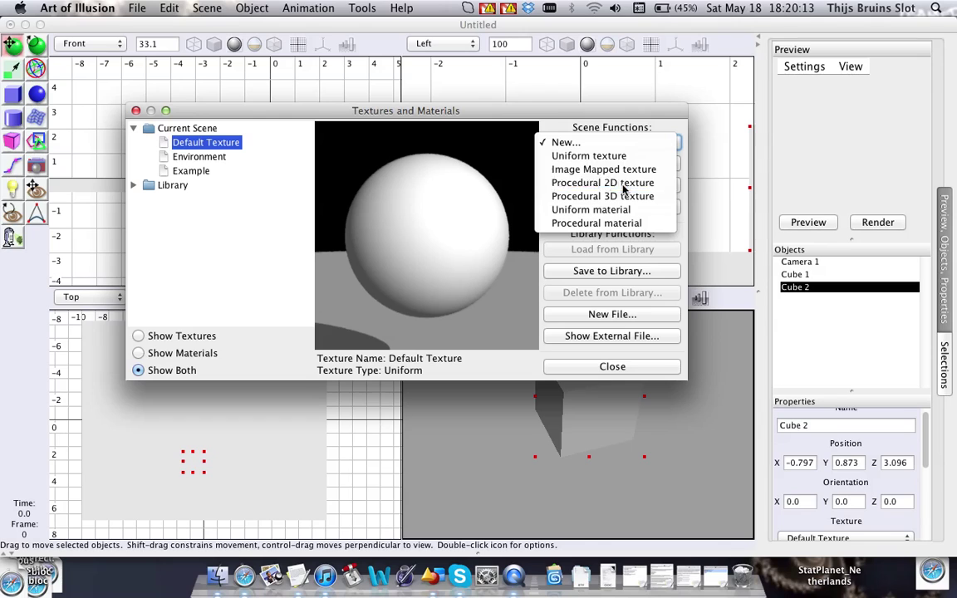
Create a Procedural 2D texture named Example2 and enlarge its preview window
left_click(615, 184)
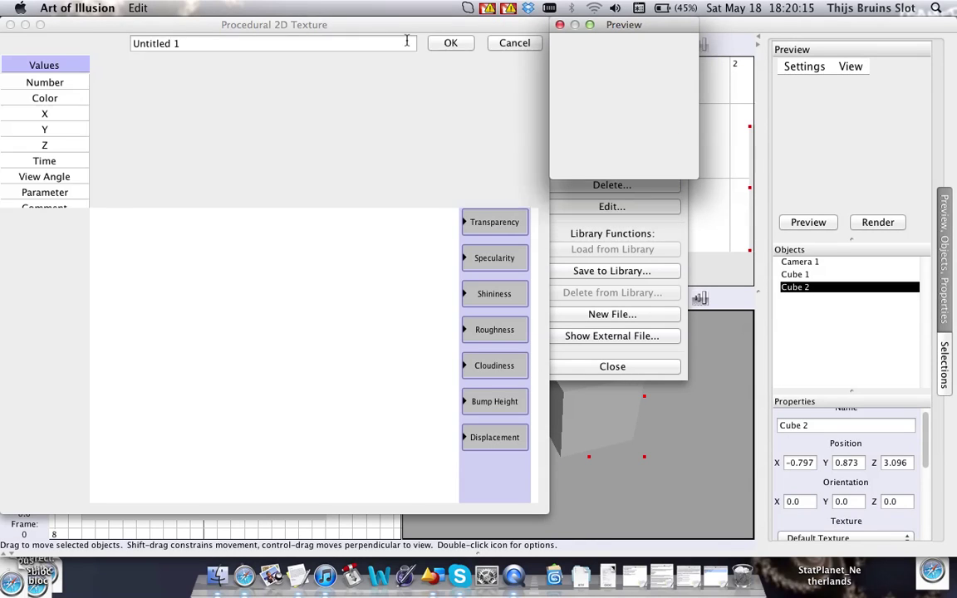
left_click(245, 44)
left_click_drag(244, 44, 123, 36)
type("Example2")
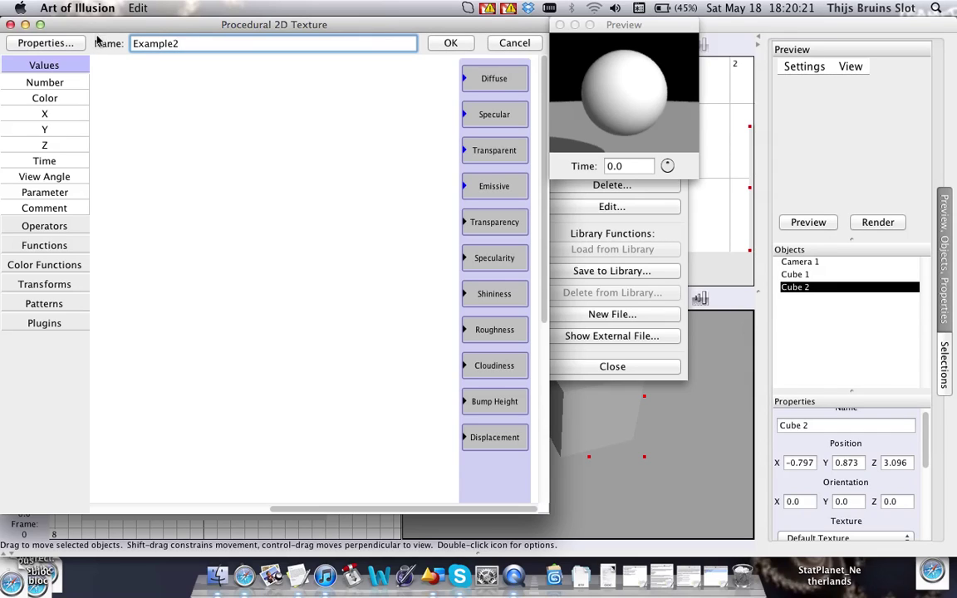
left_click(326, 247)
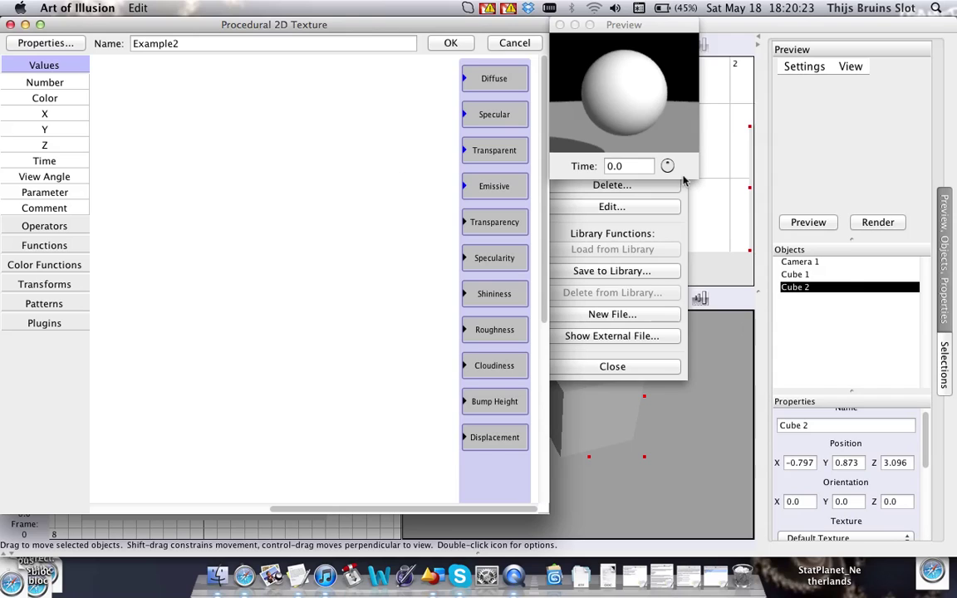
left_click_drag(697, 177, 916, 393)
left_click(256, 158)
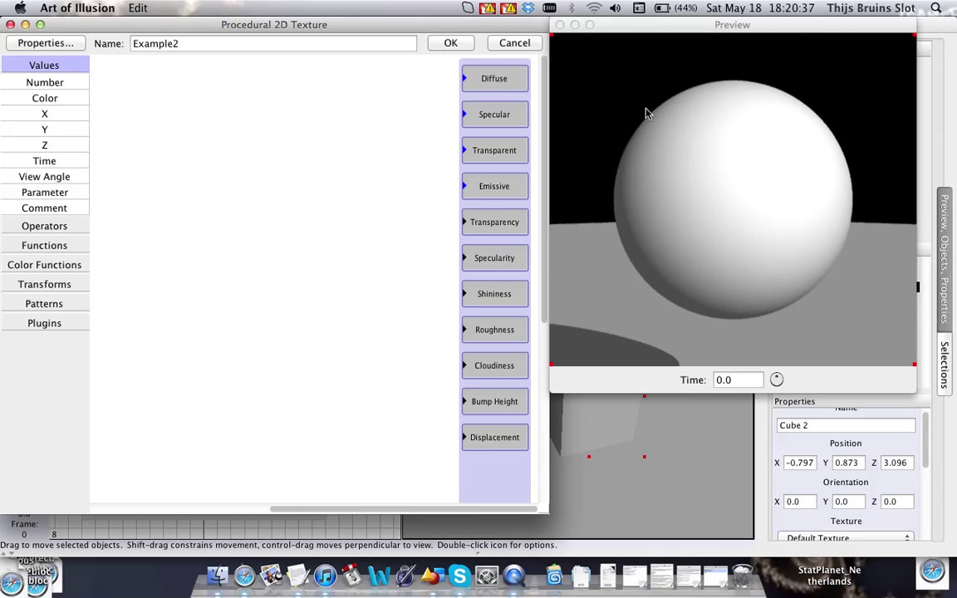
Change the Example2 preview shape from a sphere to a Cube
double_click(734, 197)
left_click(764, 194)
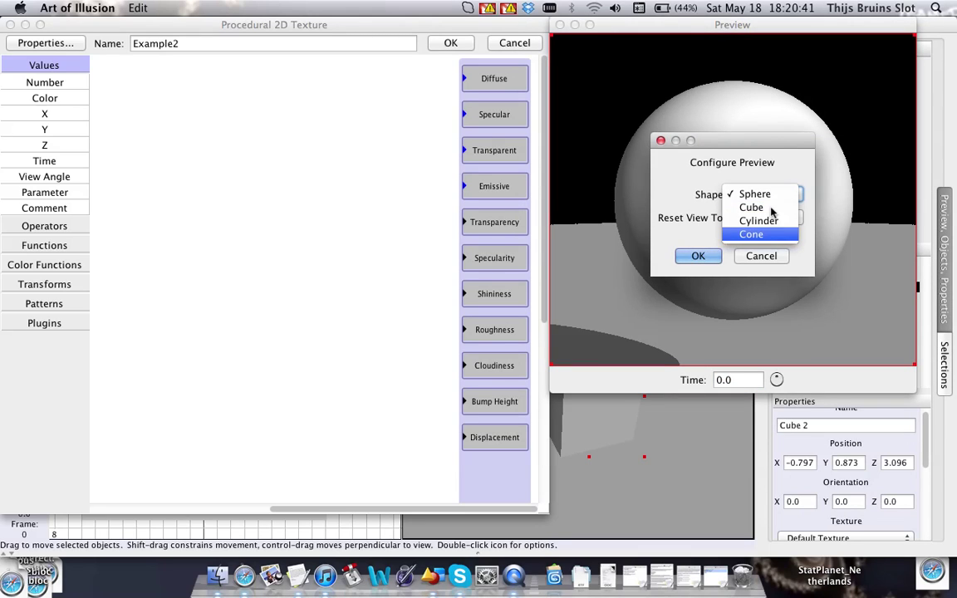
left_click(751, 207)
left_click(698, 257)
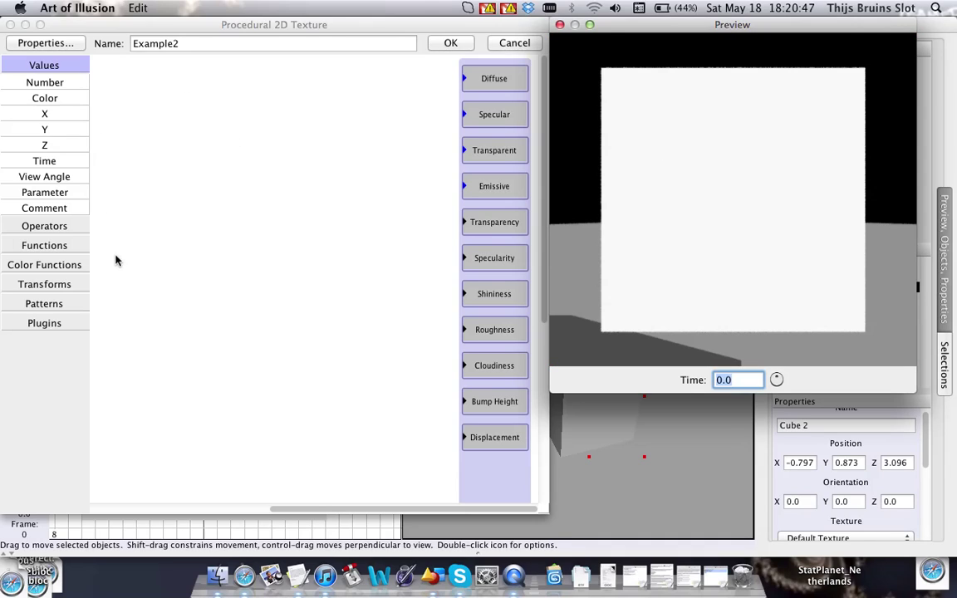
left_click(55, 66)
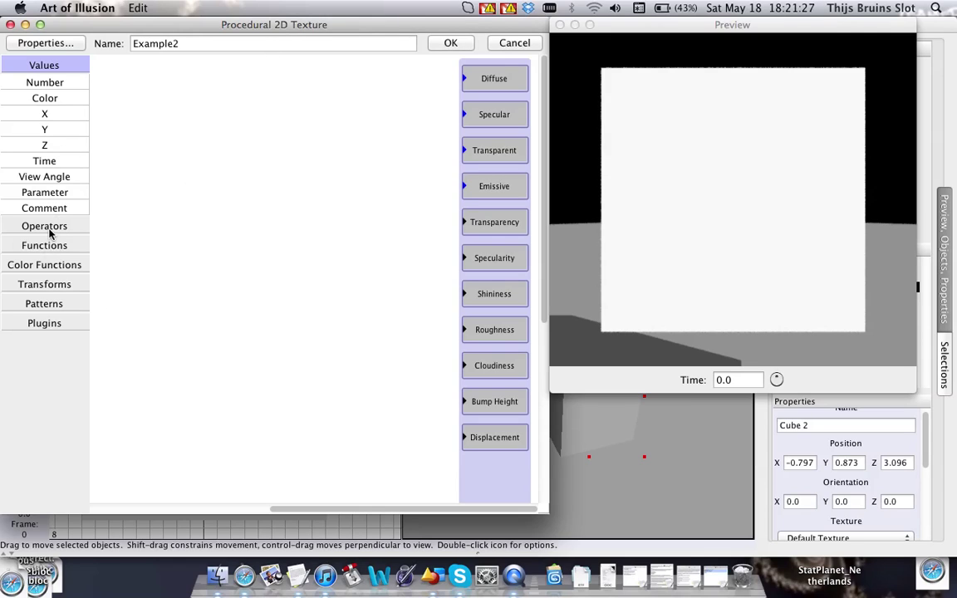
Drag a Wood node from the Patterns category onto the Example2 texture graph
left_click(51, 264)
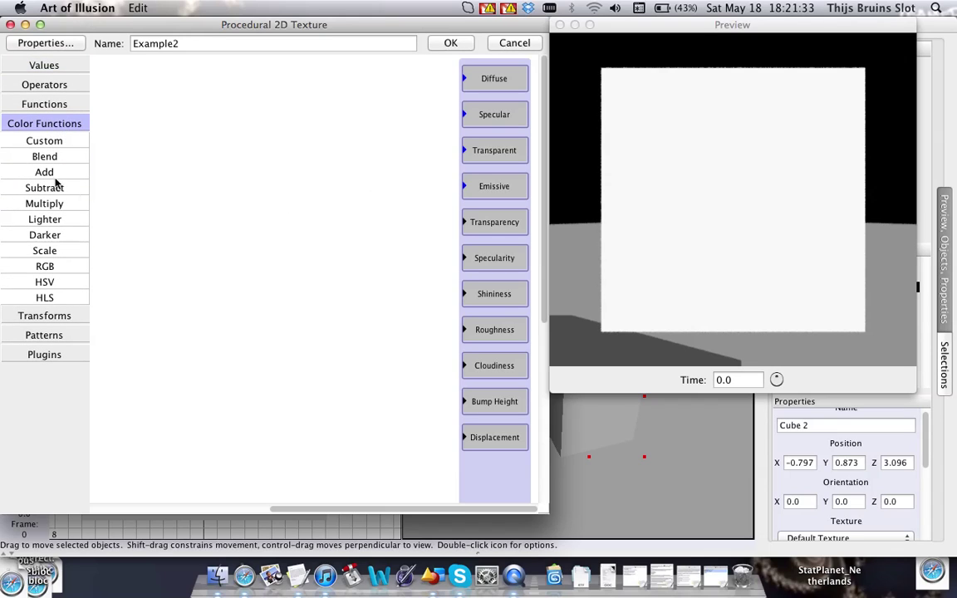
left_click(70, 335)
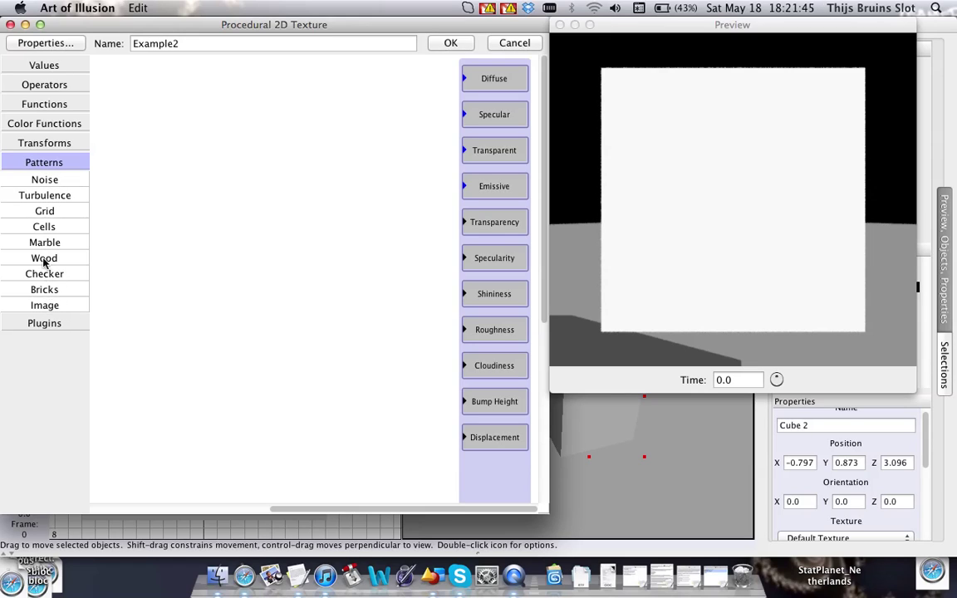
left_click_drag(45, 258, 242, 115)
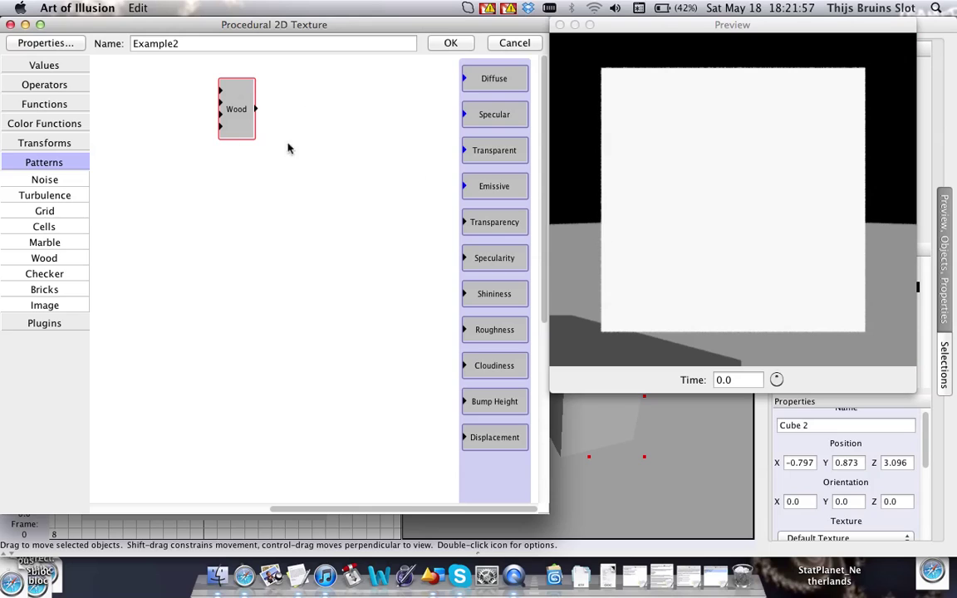
Add a Custom gradient node from Color Functions to the graph
left_click(39, 65)
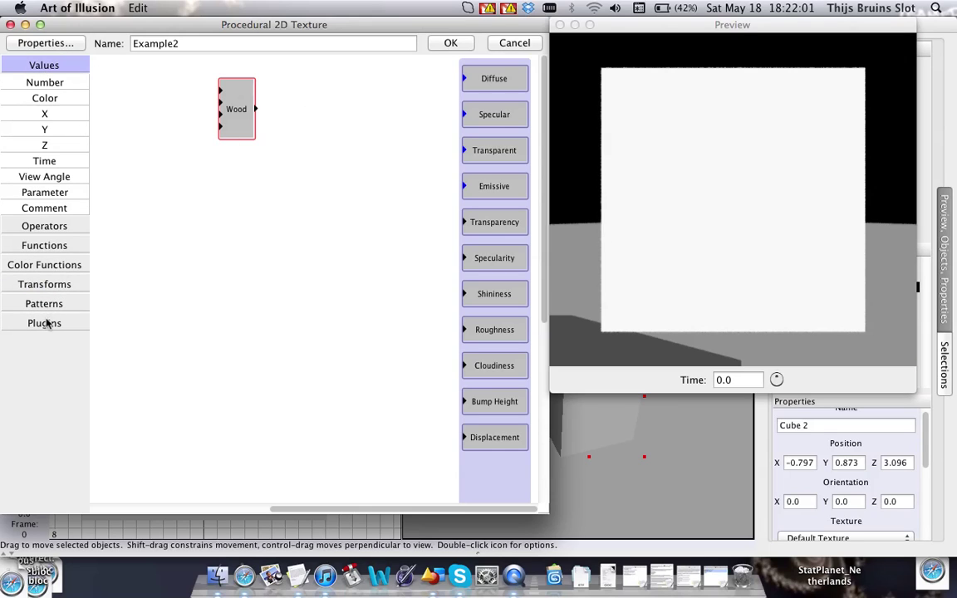
left_click(60, 263)
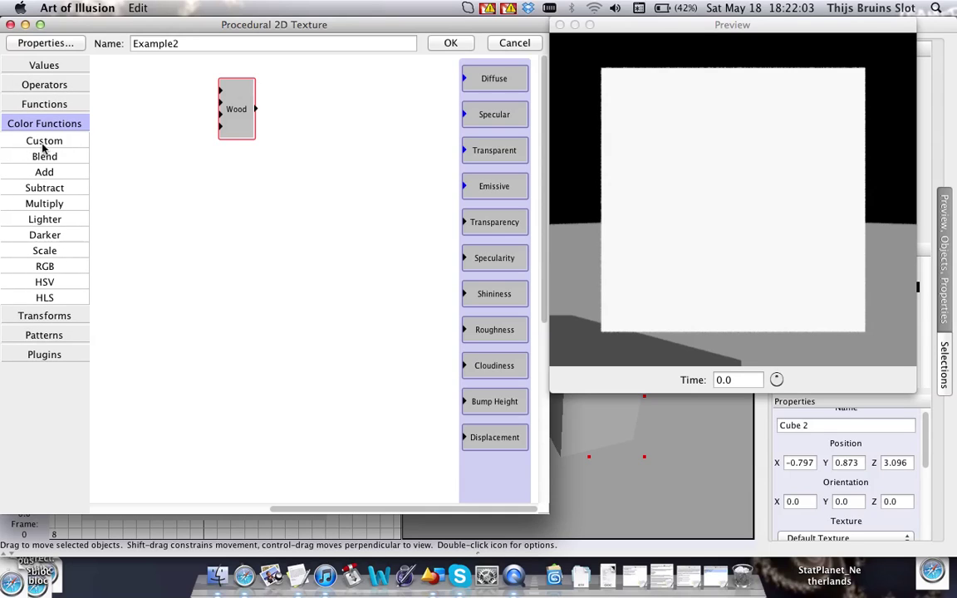
left_click_drag(44, 147, 395, 108)
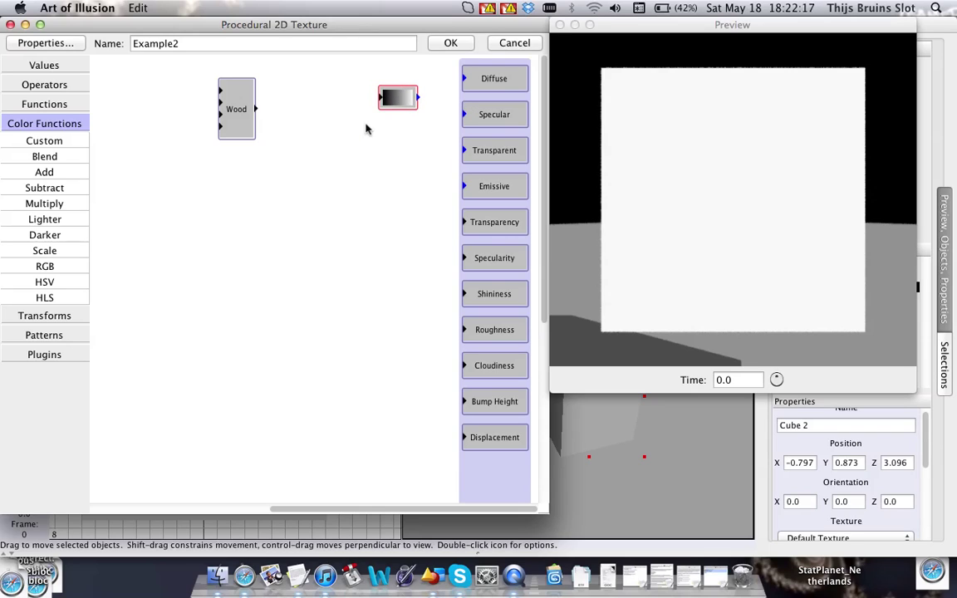
Wire Wood's output into the gradient node and the gradient into Diffuse
left_click_drag(231, 110, 290, 114)
left_click_drag(400, 101, 397, 100)
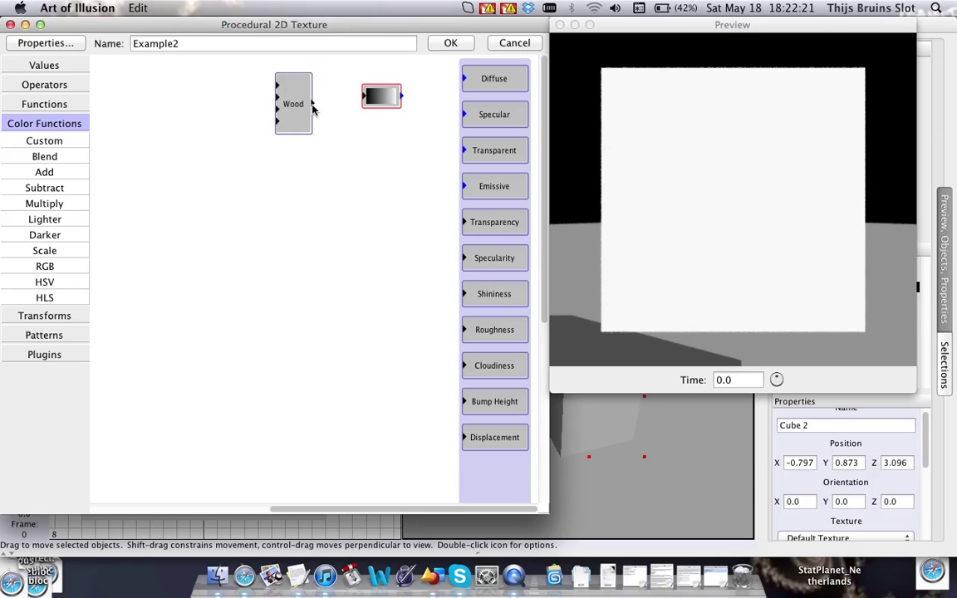
left_click_drag(313, 104, 332, 109)
left_click(278, 100)
left_click(44, 335)
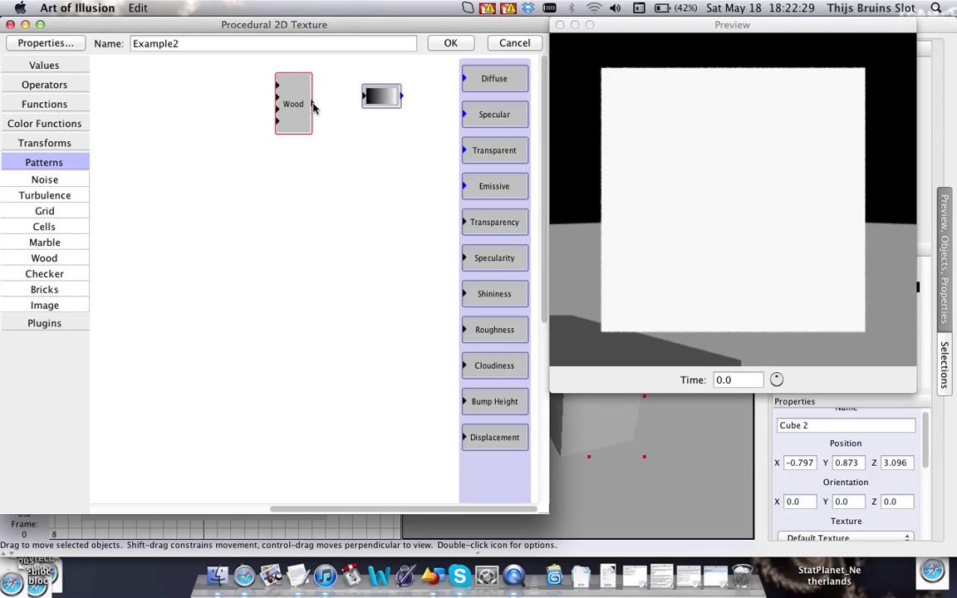
left_click_drag(313, 103, 367, 97)
left_click(382, 101)
left_click_drag(403, 98, 463, 79)
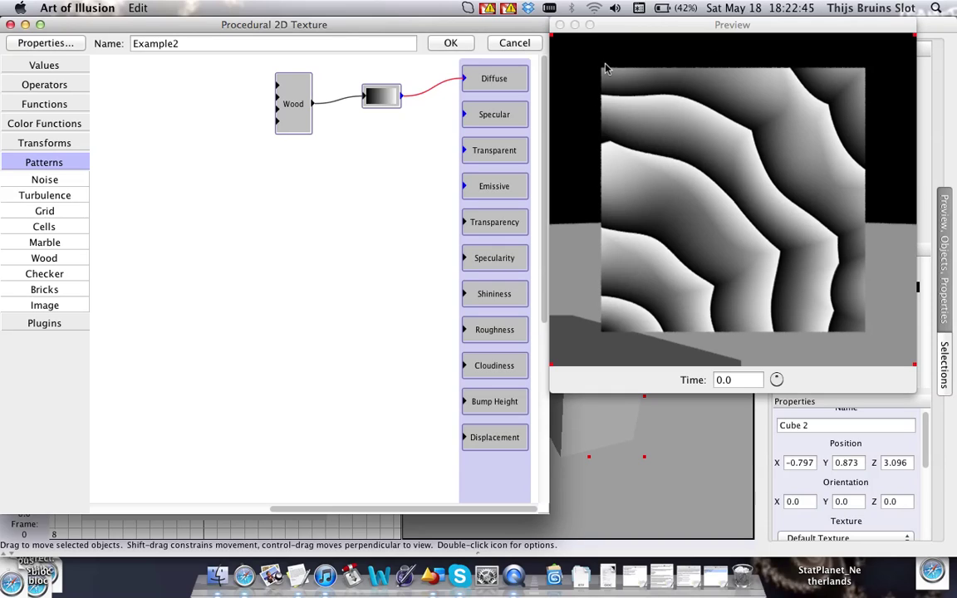
left_click(294, 110)
left_click_drag(392, 90, 394, 86)
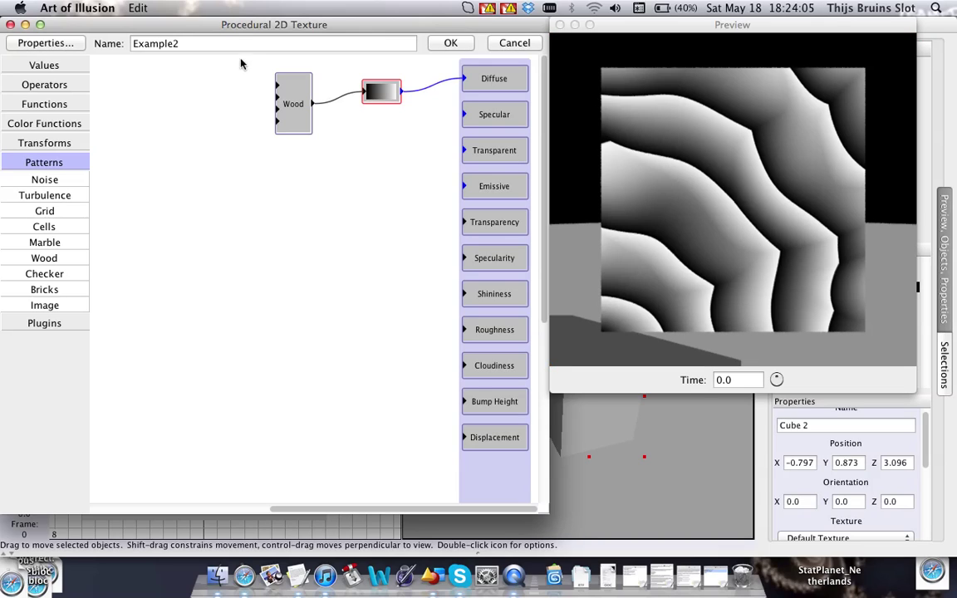
left_click(289, 96)
Set the gradient's dark end to a brown with hue 0.05
left_click(389, 98)
double_click(378, 91)
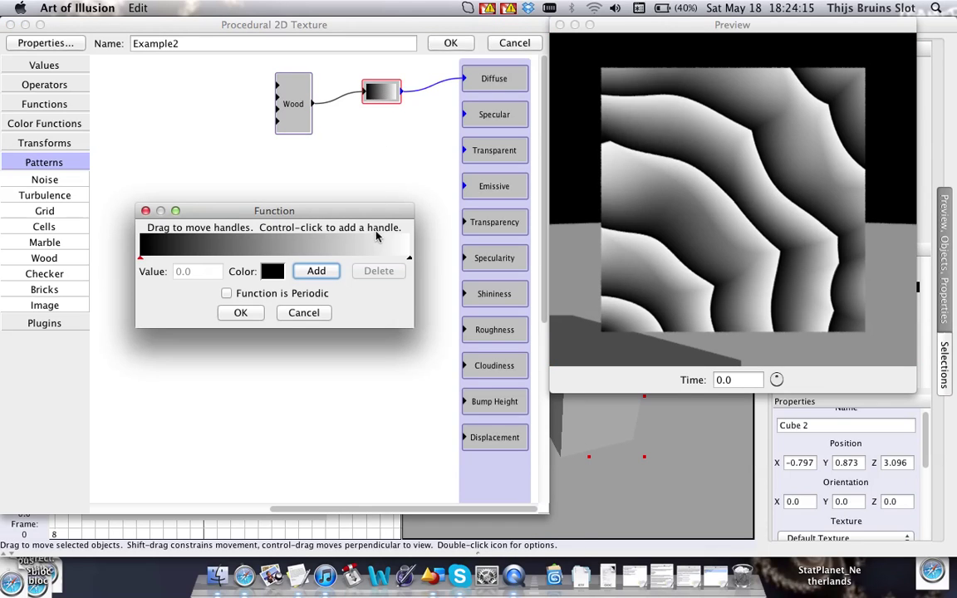
left_click_drag(377, 216, 383, 188)
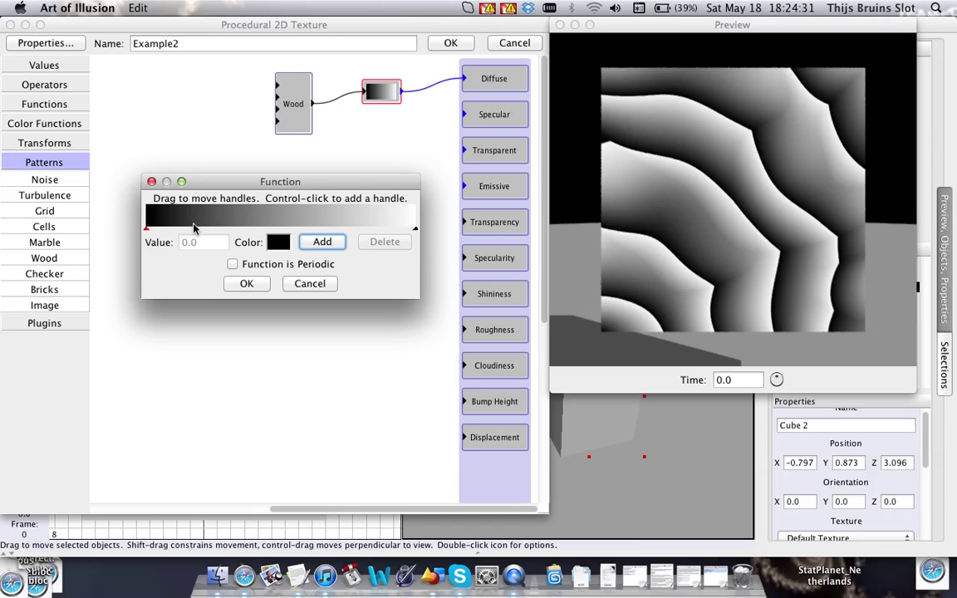
left_click(279, 242)
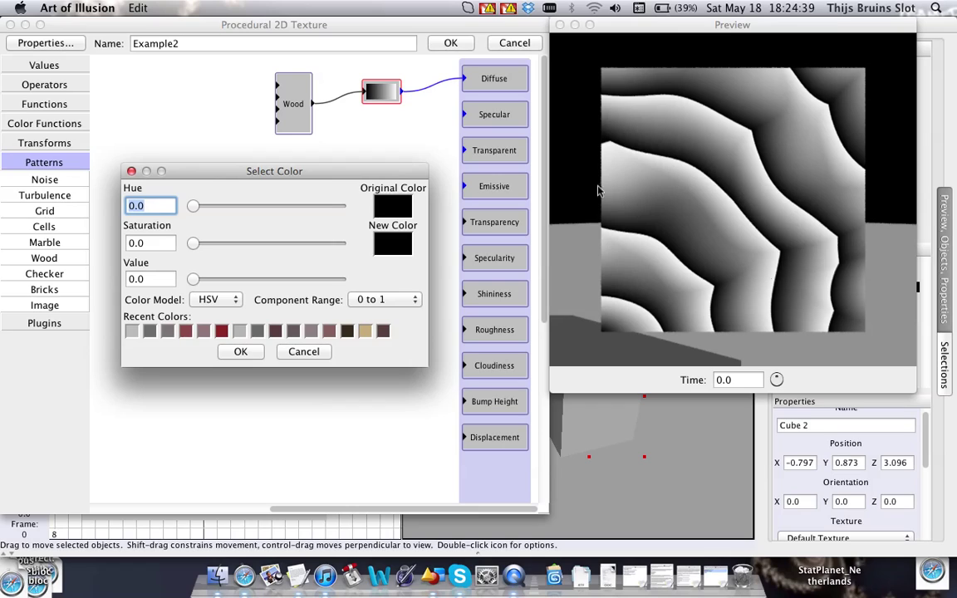
left_click_drag(194, 279, 309, 281)
left_click_drag(193, 243, 322, 262)
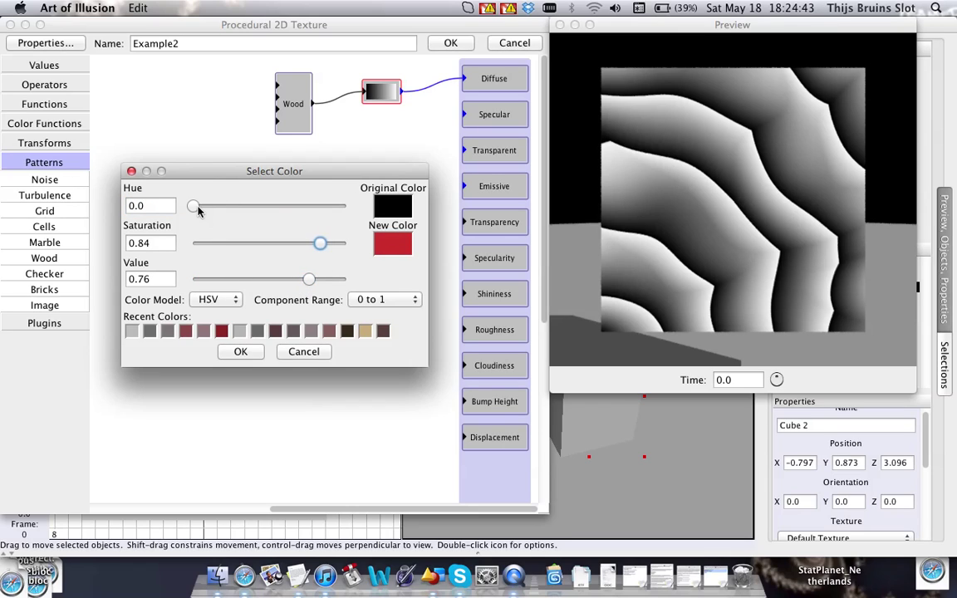
left_click_drag(196, 211, 204, 213)
left_click_drag(318, 243, 289, 244)
left_click_drag(308, 284, 242, 280)
left_click_drag(202, 206, 200, 206)
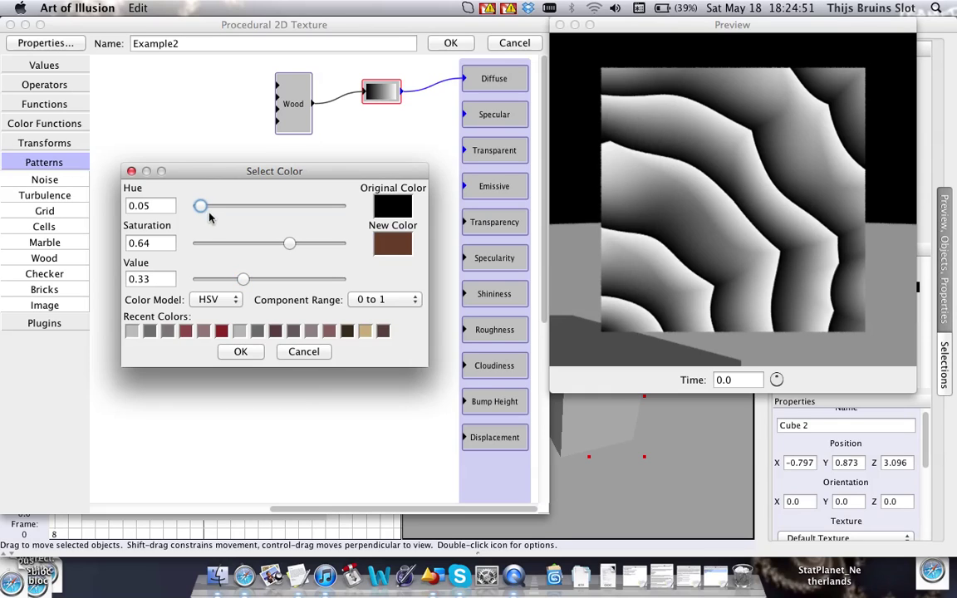
left_click(240, 352)
Set the gradient's light end to a light tan colour
left_click(415, 229)
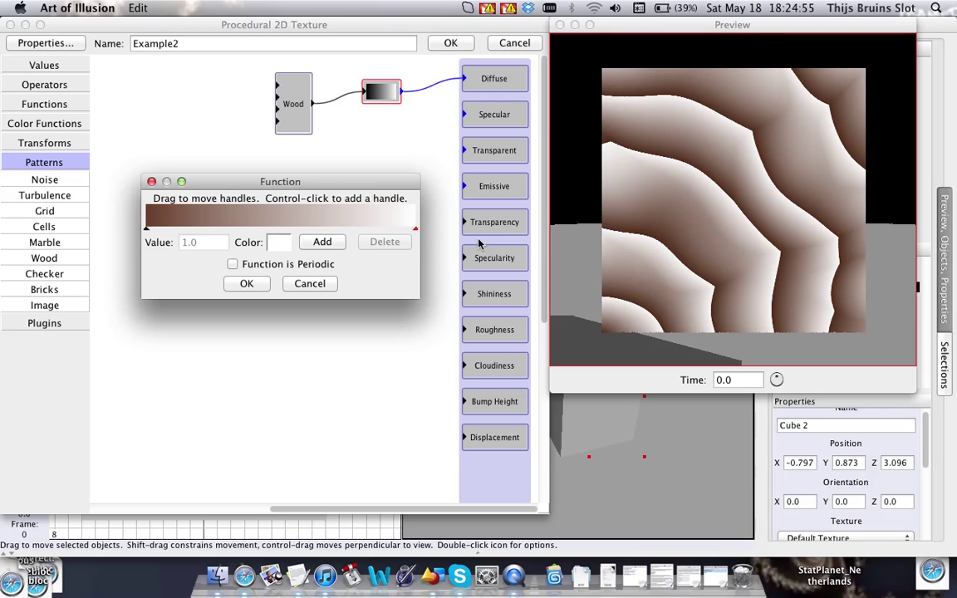
left_click(277, 241)
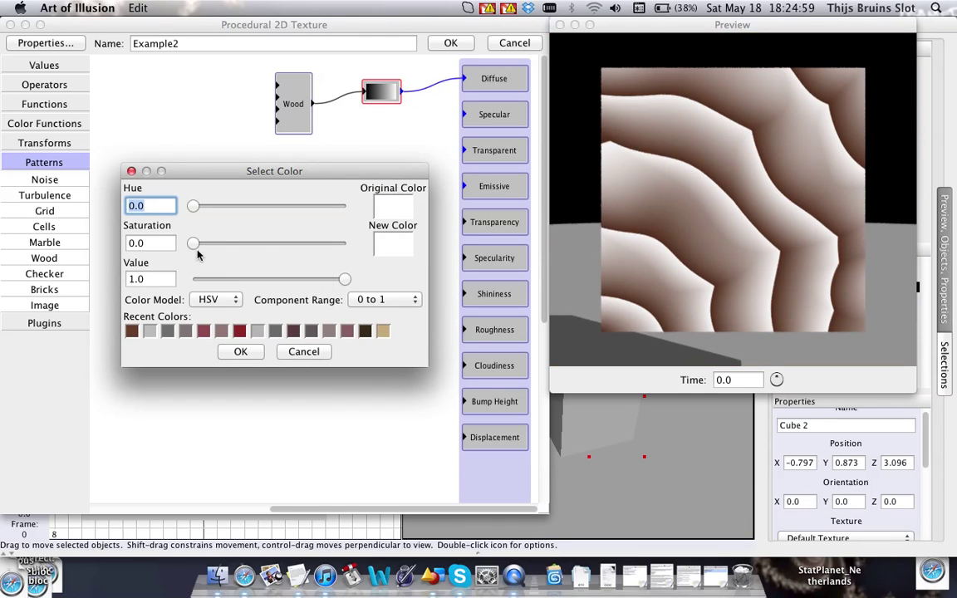
left_click_drag(193, 243, 346, 243)
left_click_drag(193, 206, 209, 205)
left_click_drag(344, 242, 256, 243)
left_click_drag(345, 280, 313, 280)
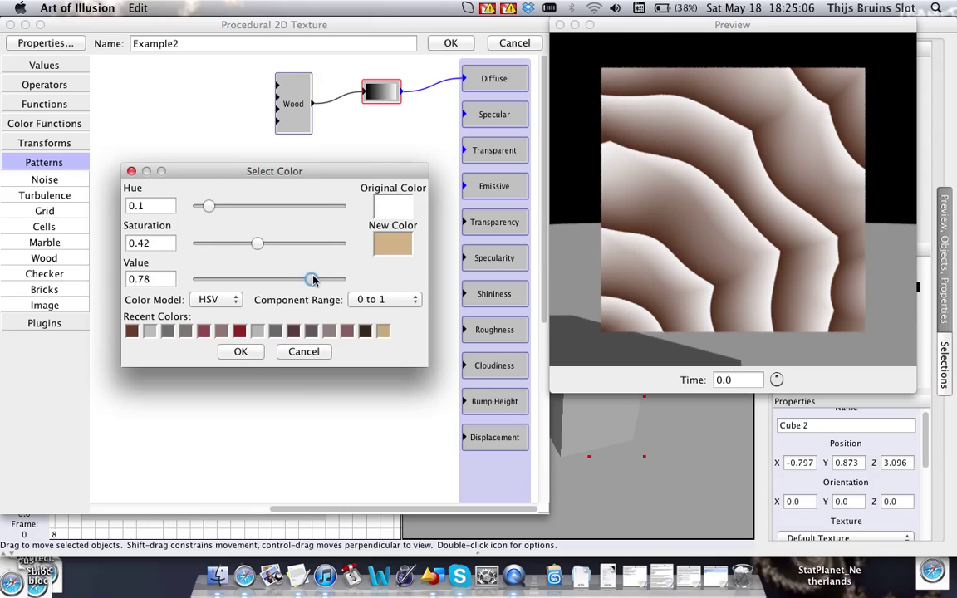
left_click(241, 352)
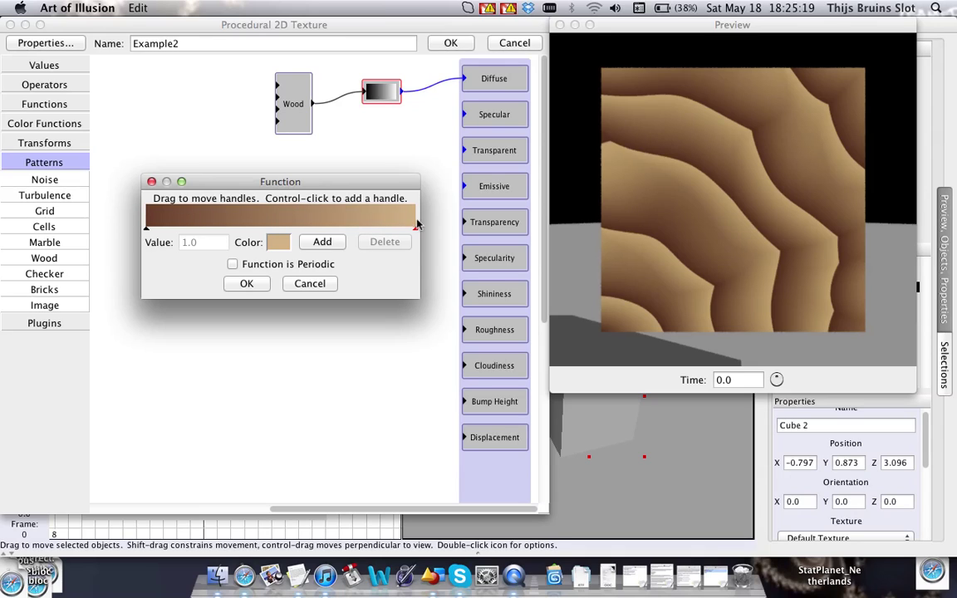
Add a dark brown midpoint stop, slide it around, delete it, and accept the gradient
left_click(322, 242)
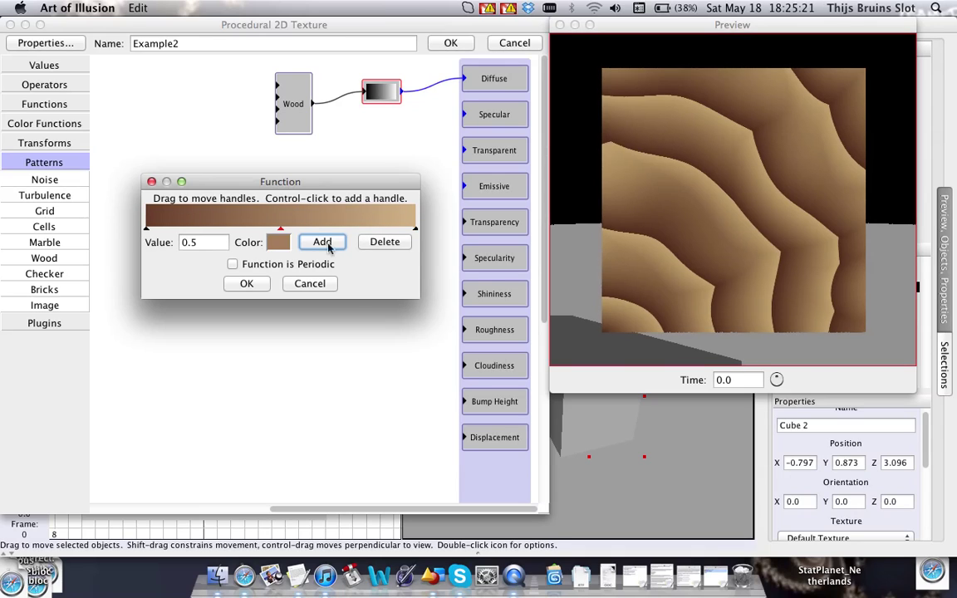
left_click(279, 241)
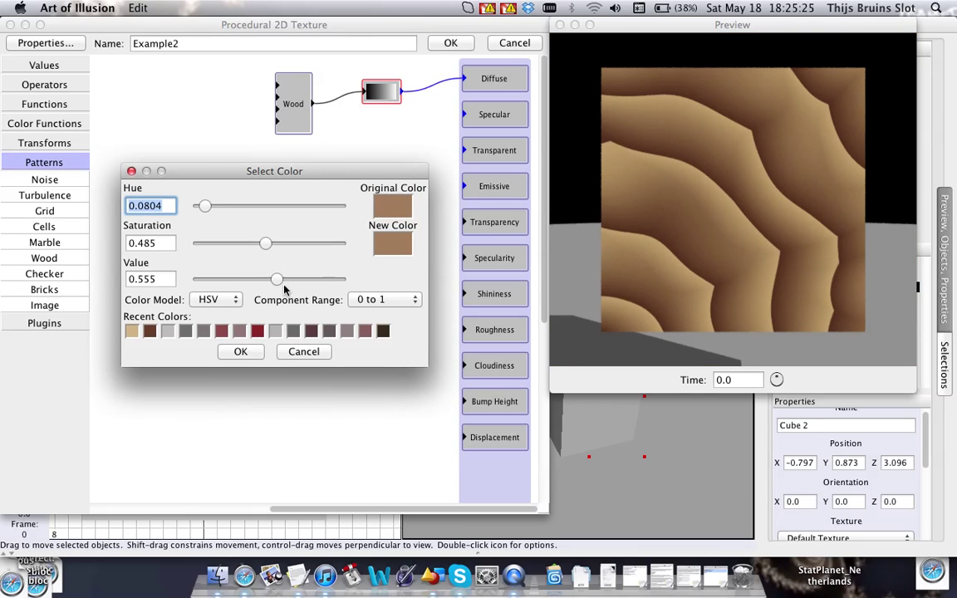
left_click_drag(277, 281, 223, 280)
left_click(243, 351)
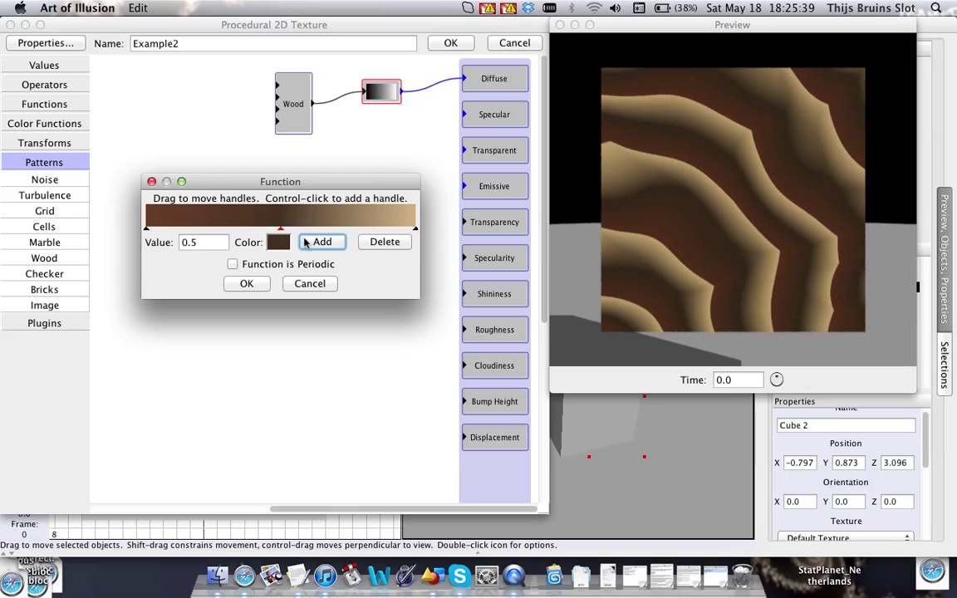
left_click_drag(282, 233, 180, 233)
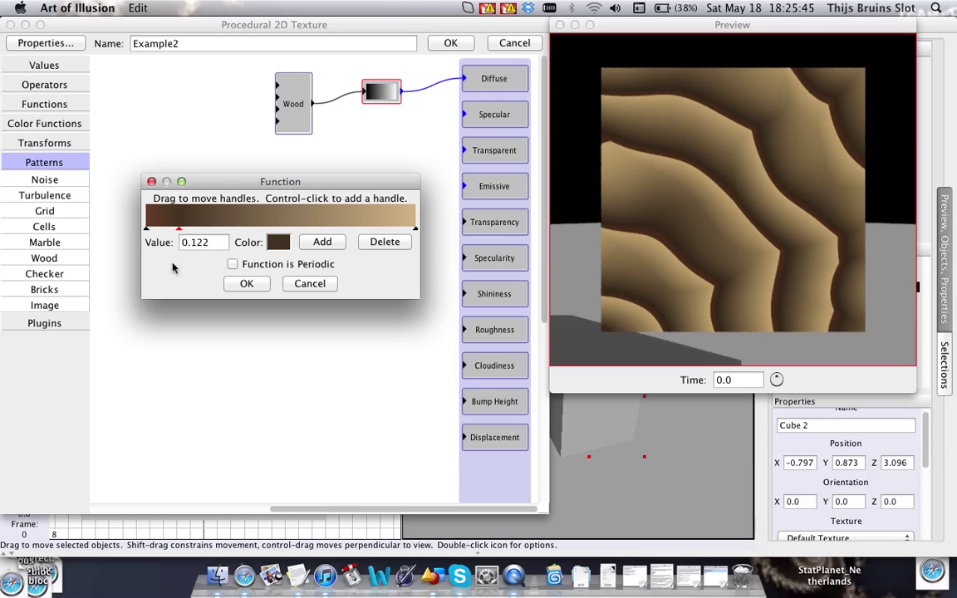
left_click_drag(180, 234, 395, 238)
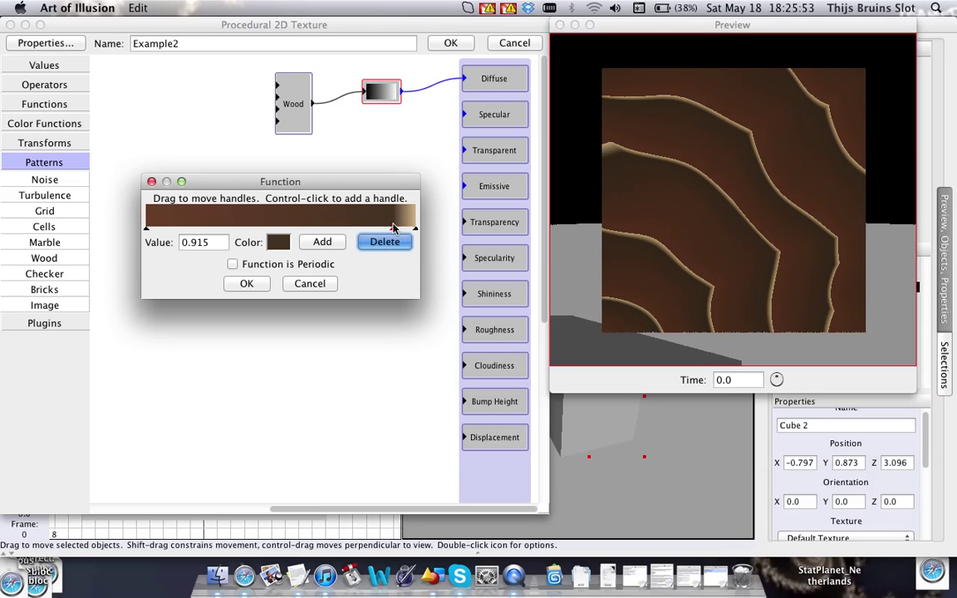
left_click(391, 241)
left_click(248, 283)
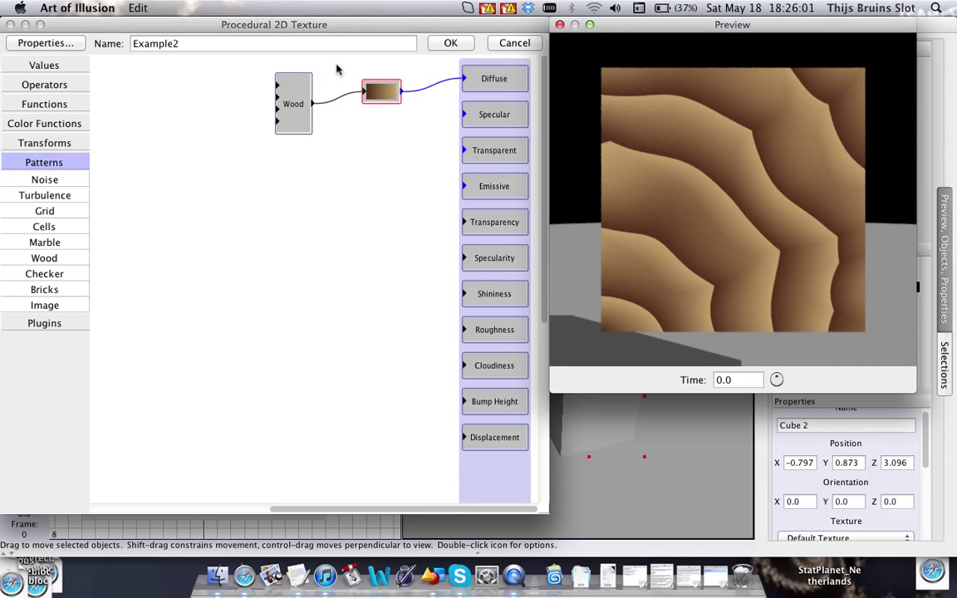
Select and delete the Wood and gradient nodes
left_click_drag(299, 103, 287, 129)
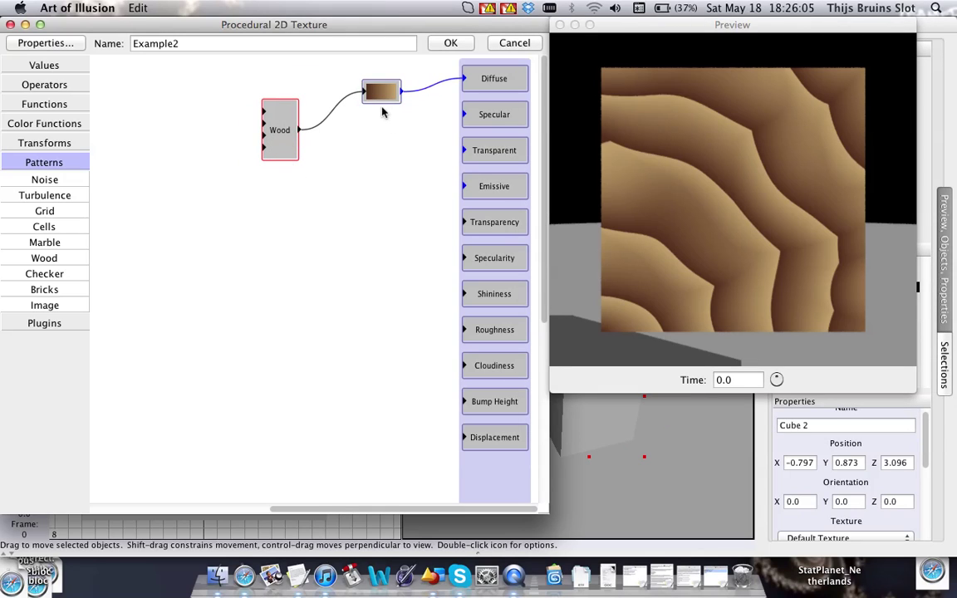
left_click_drag(208, 74, 385, 175)
key("Delete")
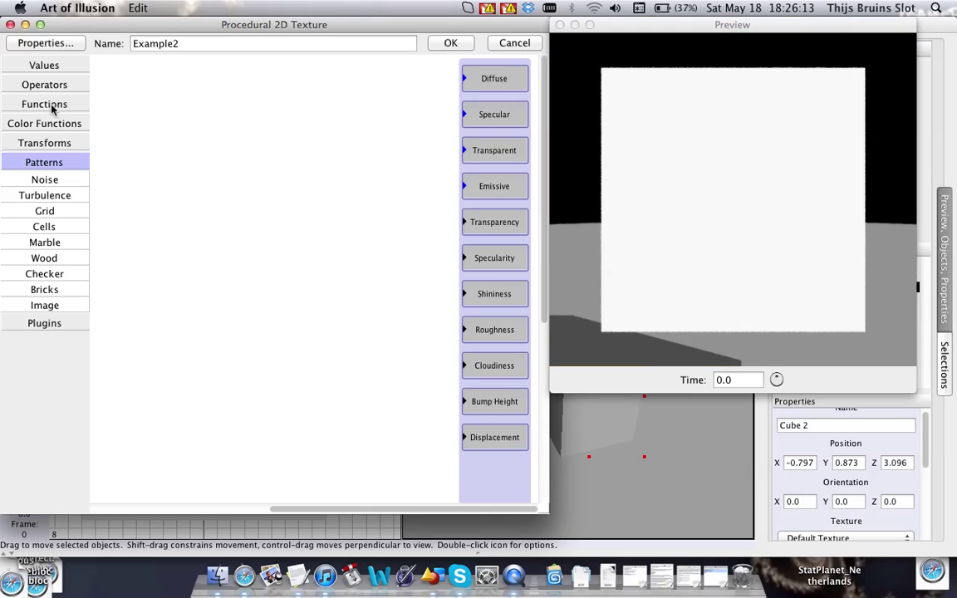
Add a new Custom gradient and a Noise node, wiring Noise→gradient→Diffuse
left_click(46, 123)
left_click_drag(44, 140, 409, 79)
left_click(47, 320)
left_click(58, 124)
left_click(45, 334)
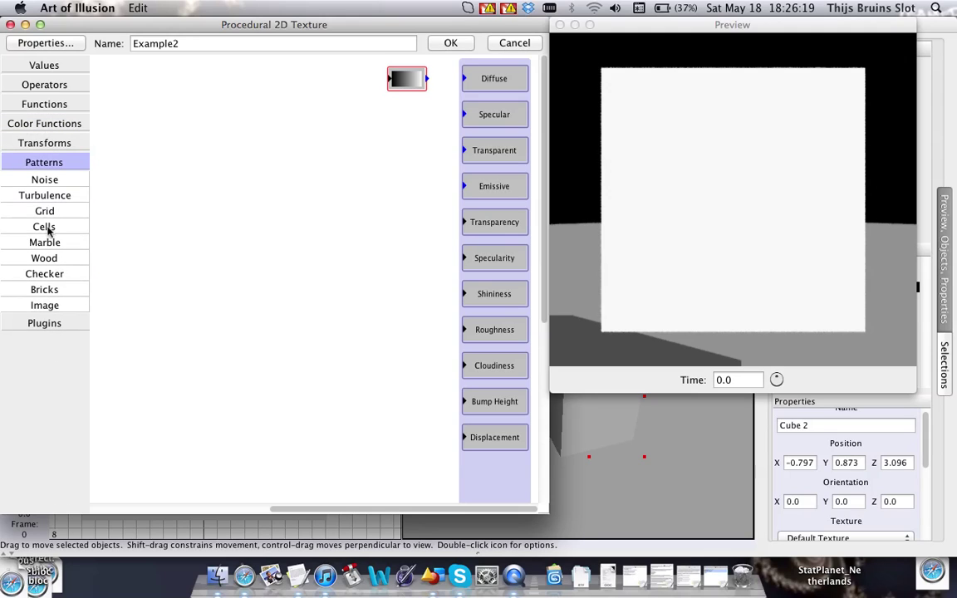
left_click_drag(49, 184, 300, 86)
left_click_drag(422, 82, 465, 78)
left_click_drag(322, 86, 383, 105)
left_click_drag(302, 139, 306, 141)
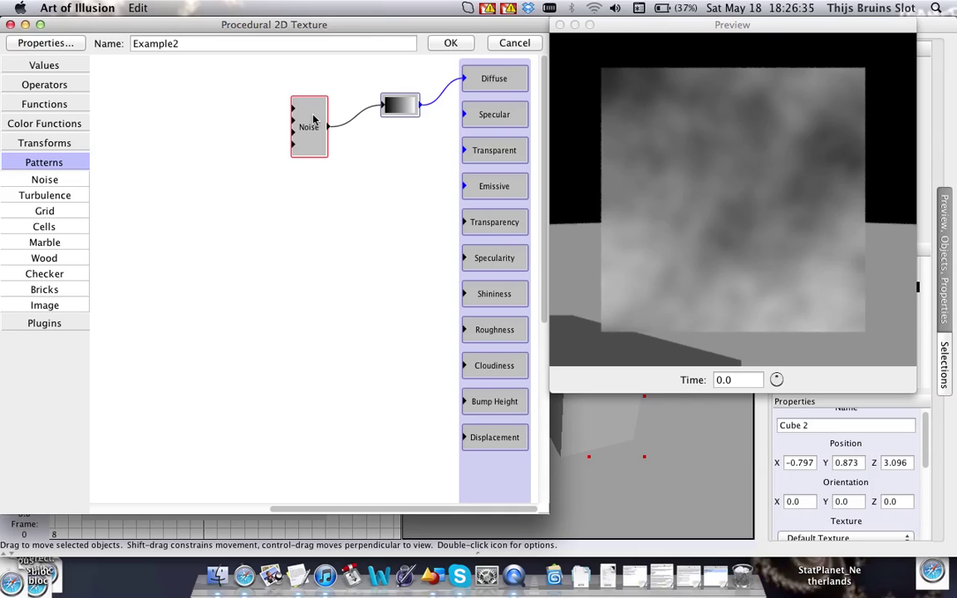
Add a Number value node set to 1.0 beside the Noise node
double_click(315, 119)
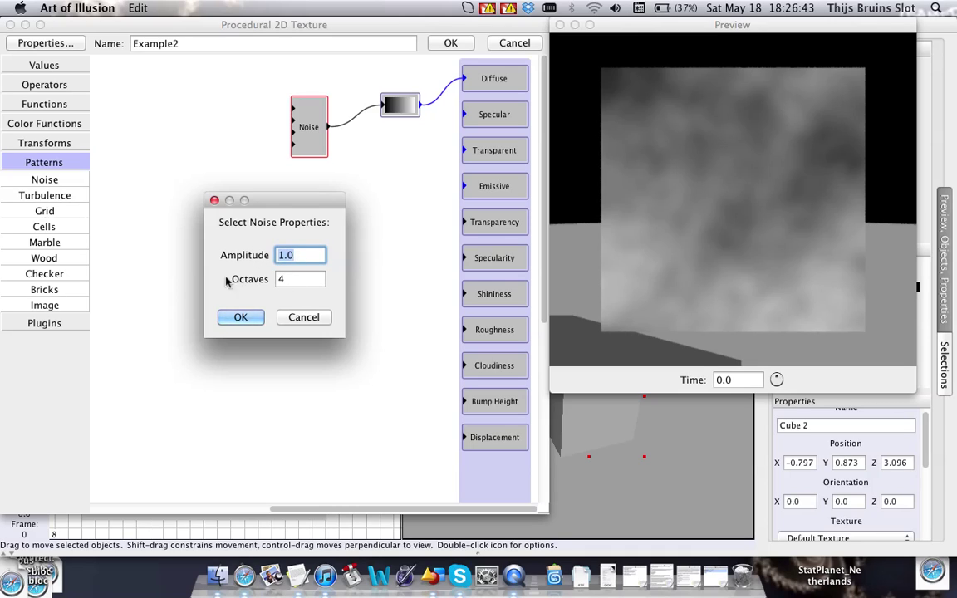
left_click(300, 317)
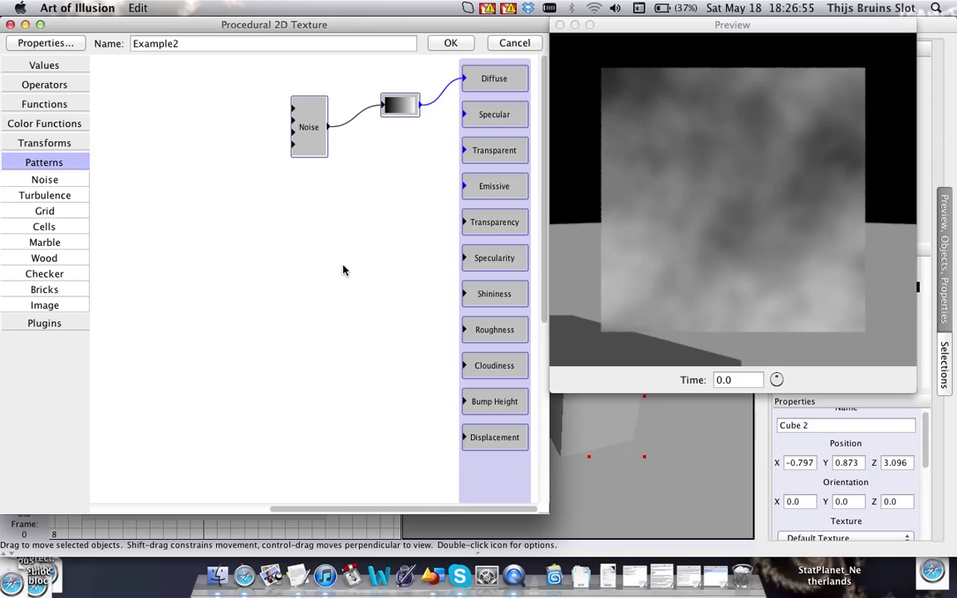
left_click(42, 65)
left_click_drag(39, 86, 295, 148)
left_click_drag(224, 173, 261, 168)
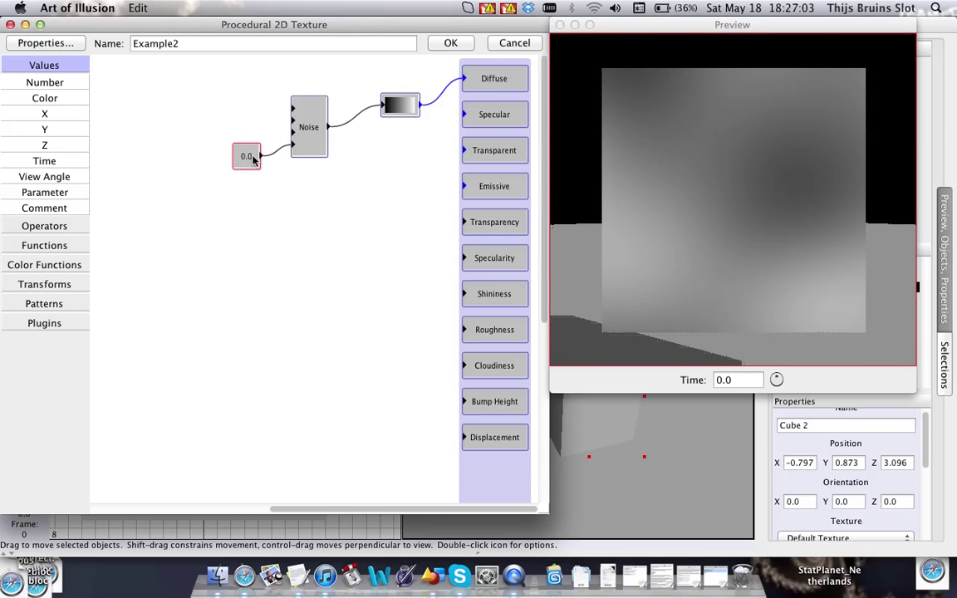
double_click(254, 159)
type("1")
left_click(252, 307)
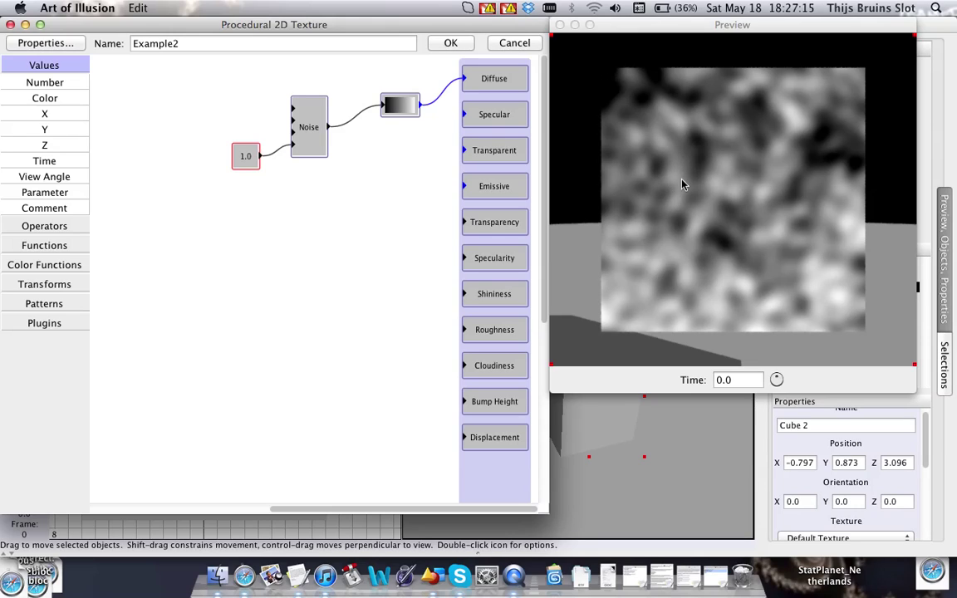
Set the Noise node's Octaves to 8, then select the 1.0 and Noise nodes
double_click(309, 133)
key("Tab")
left_click(304, 279)
type("8")
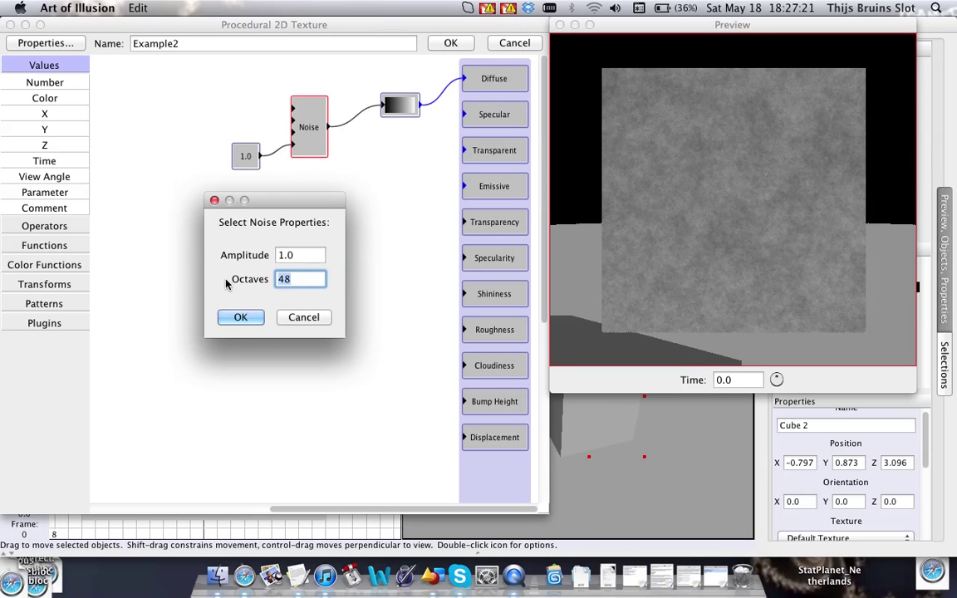
key("BackSpace")
key("BackSpace")
type("8")
left_click(243, 317)
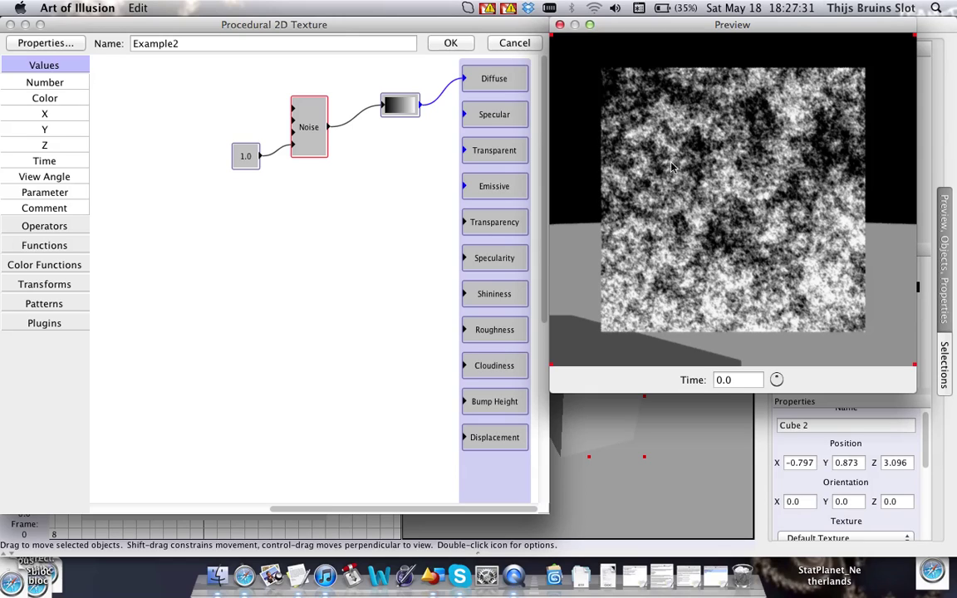
left_click(313, 116)
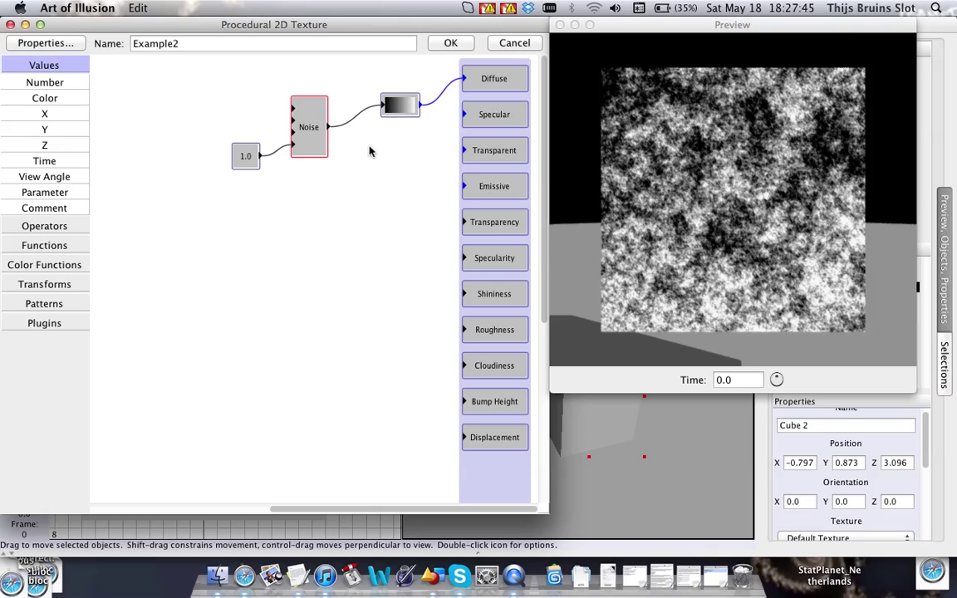
left_click_drag(227, 109, 318, 193)
Delete the 1.0 and Noise nodes, add a Turbulence node, then delete it too
key("Delete")
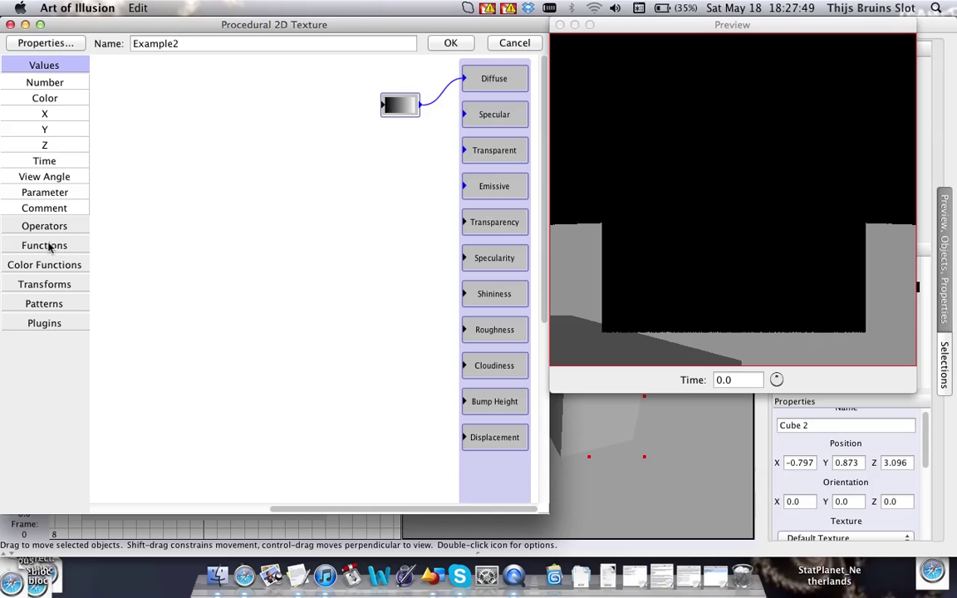
left_click(46, 306)
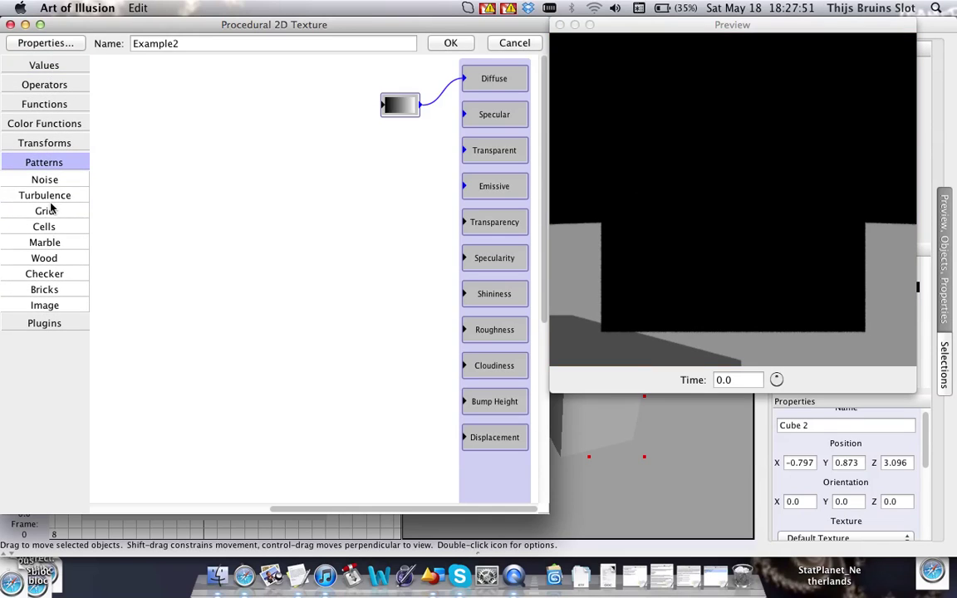
left_click_drag(59, 200, 382, 105)
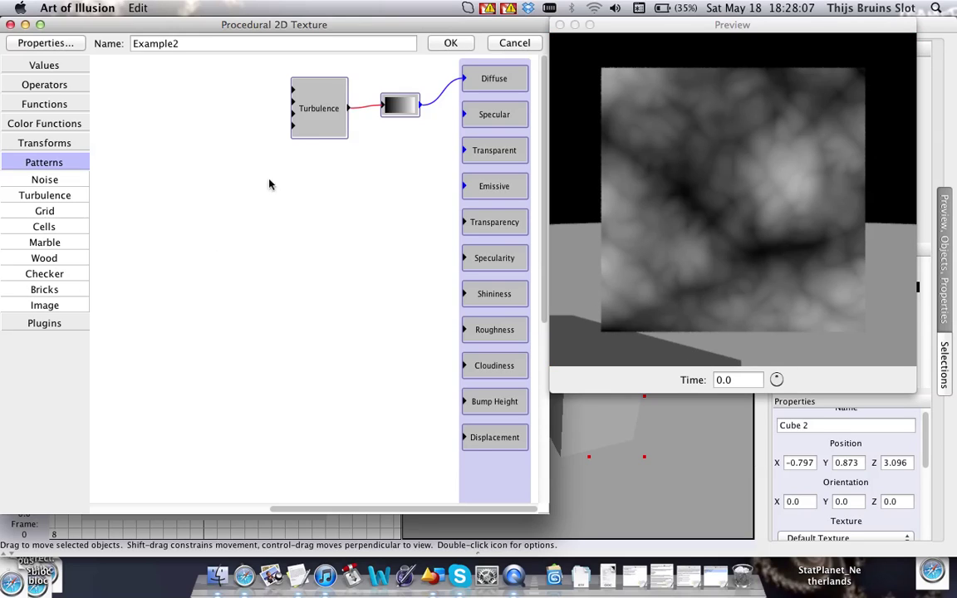
left_click(312, 119)
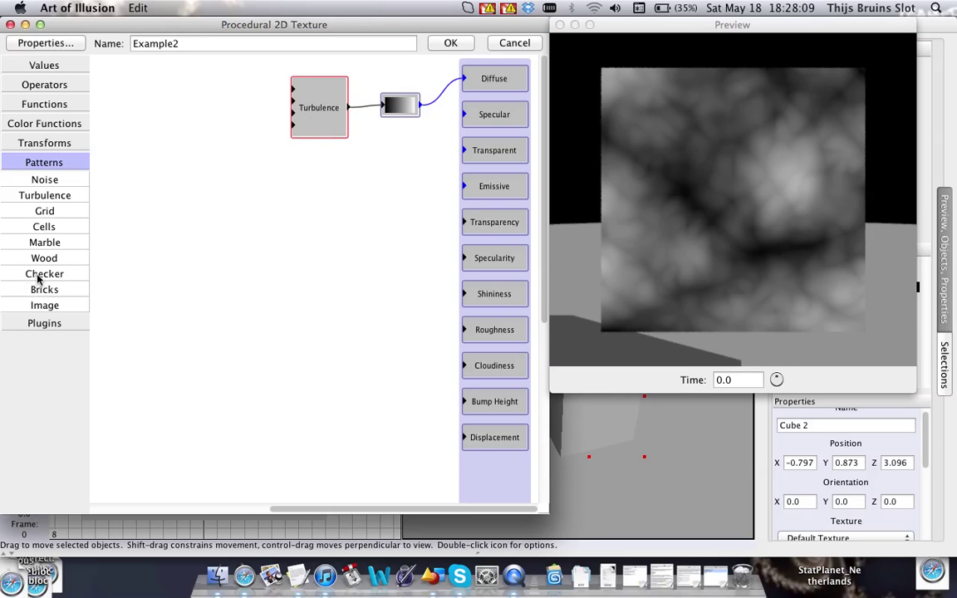
key("Delete")
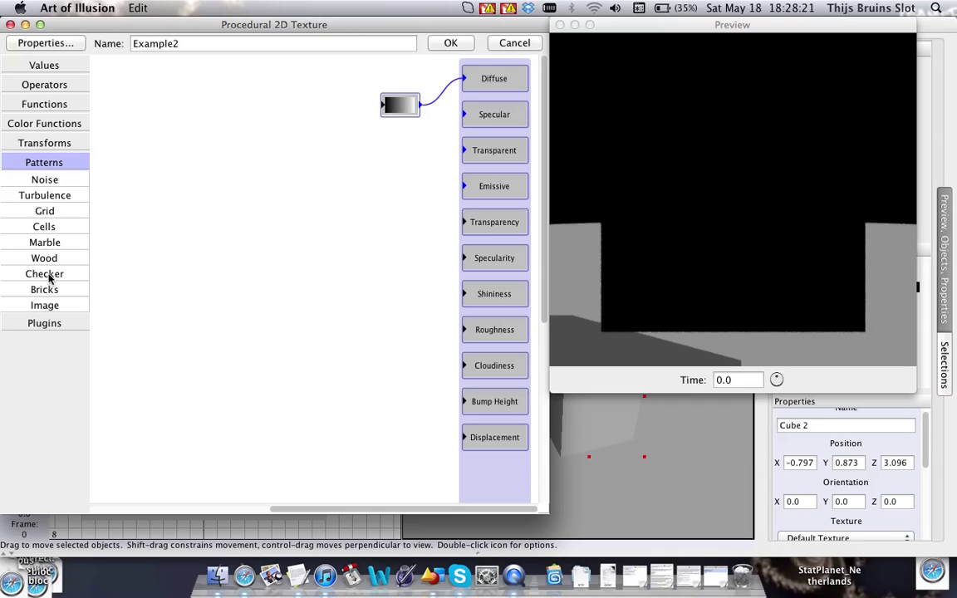
Add a Checker node wired into the gradient, and wire a Linear transform's outputs into Checker
left_click_drag(47, 278, 383, 105)
left_click_drag(314, 106, 324, 113)
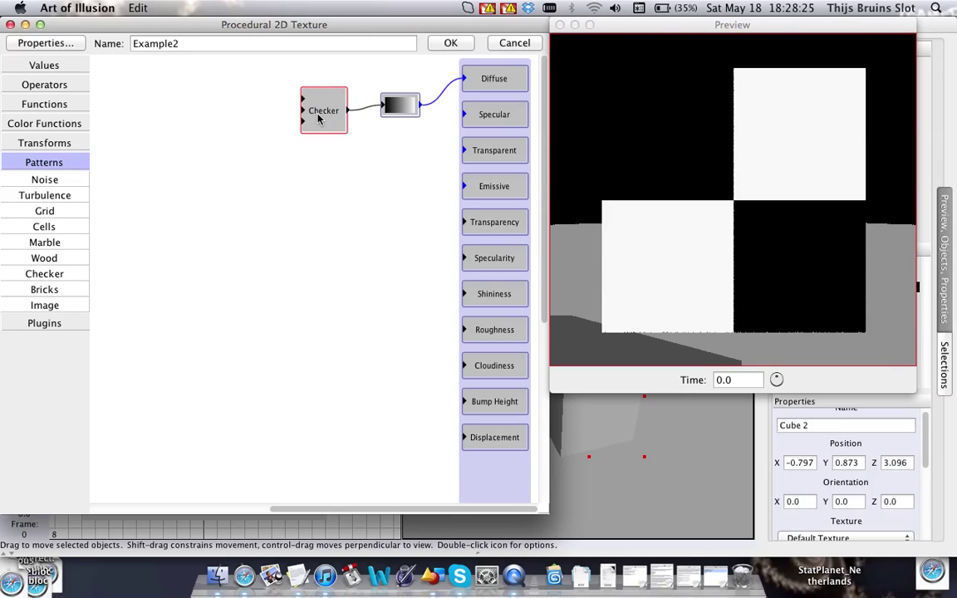
left_click(45, 142)
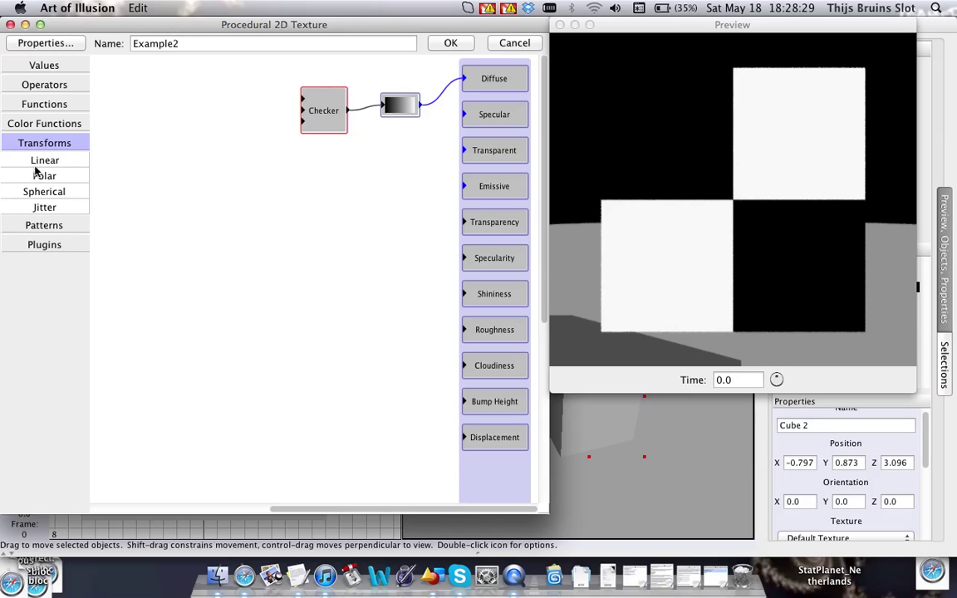
left_click_drag(45, 162, 259, 121)
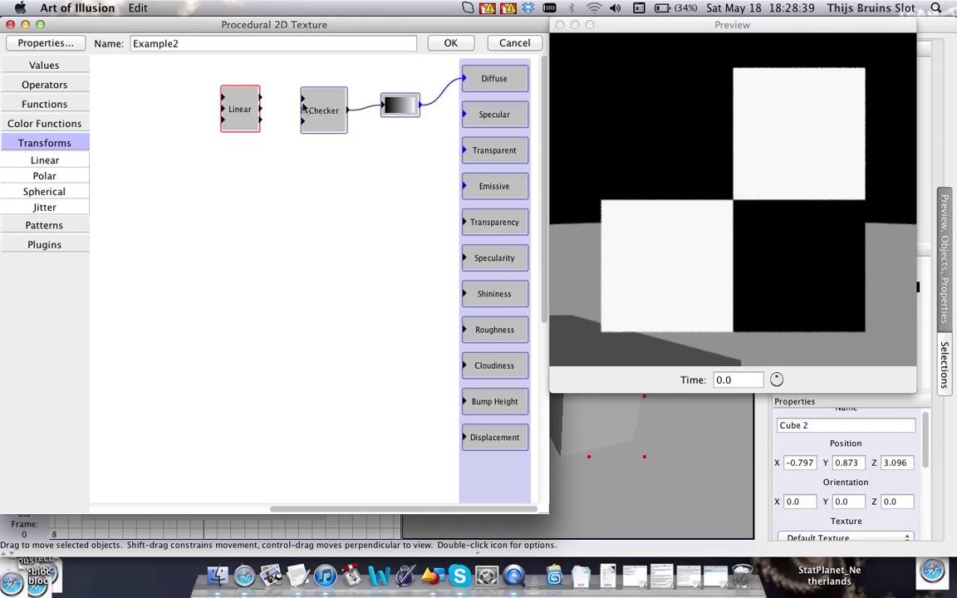
left_click_drag(260, 99, 303, 120)
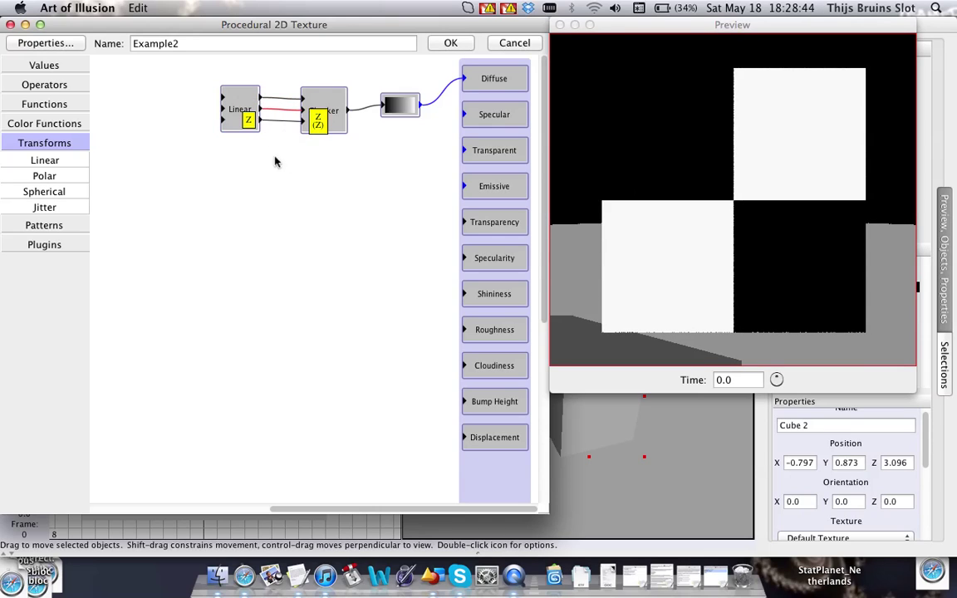
Open the Linear transform parameters and try a Move X of 0.5, then 0
double_click(233, 106)
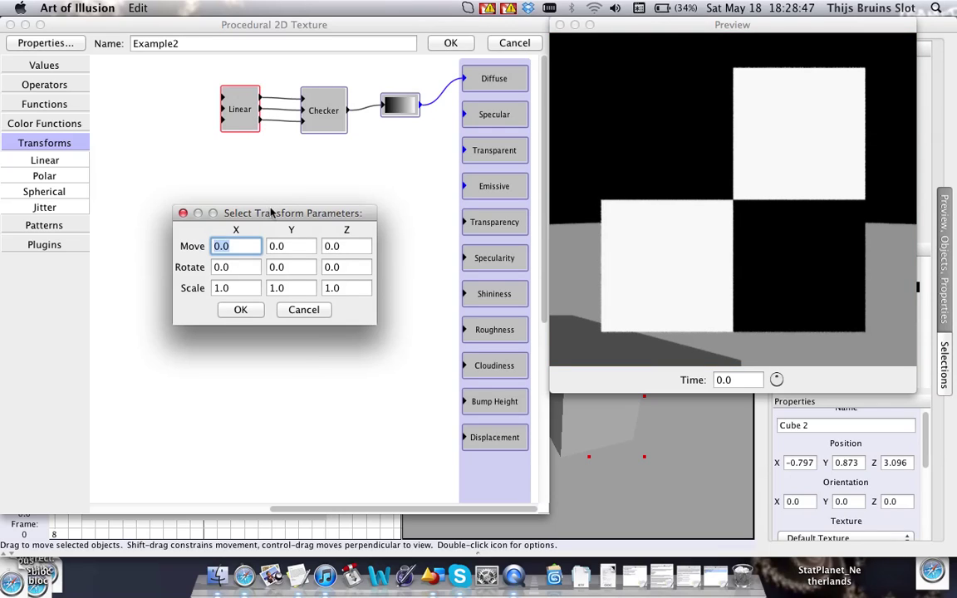
left_click_drag(266, 213, 252, 168)
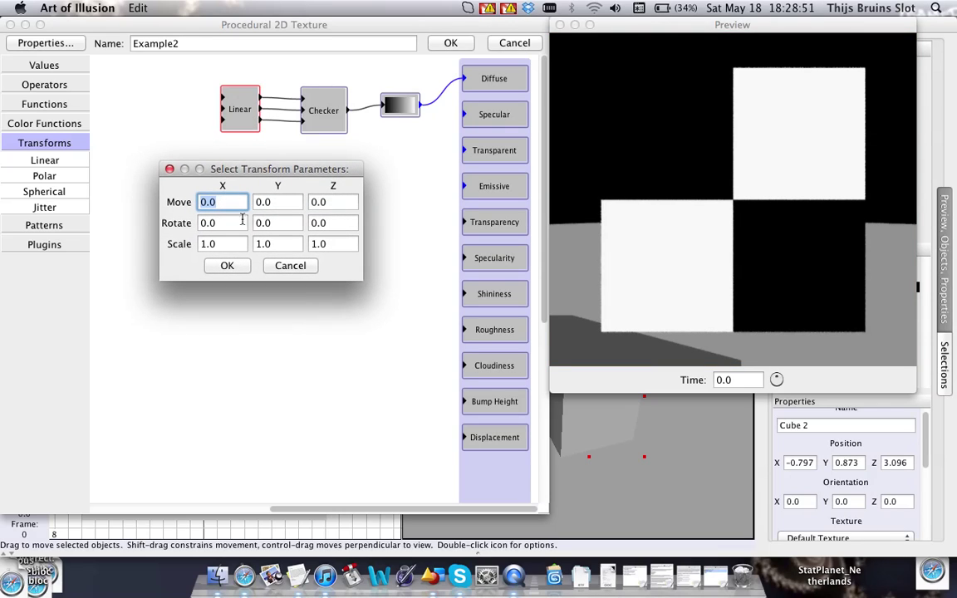
left_click(230, 202)
key("BackSpace")
type("5")
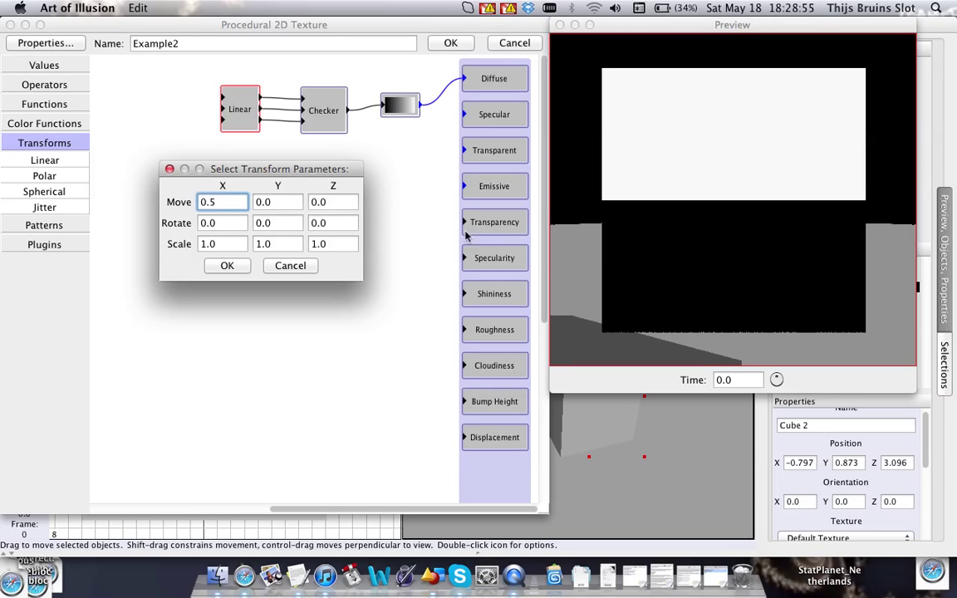
key("BackSpace")
type("0")
Set the Linear transform's Scale X, Y and Z to 4
left_click(222, 244)
left_click_drag(222, 243, 168, 243)
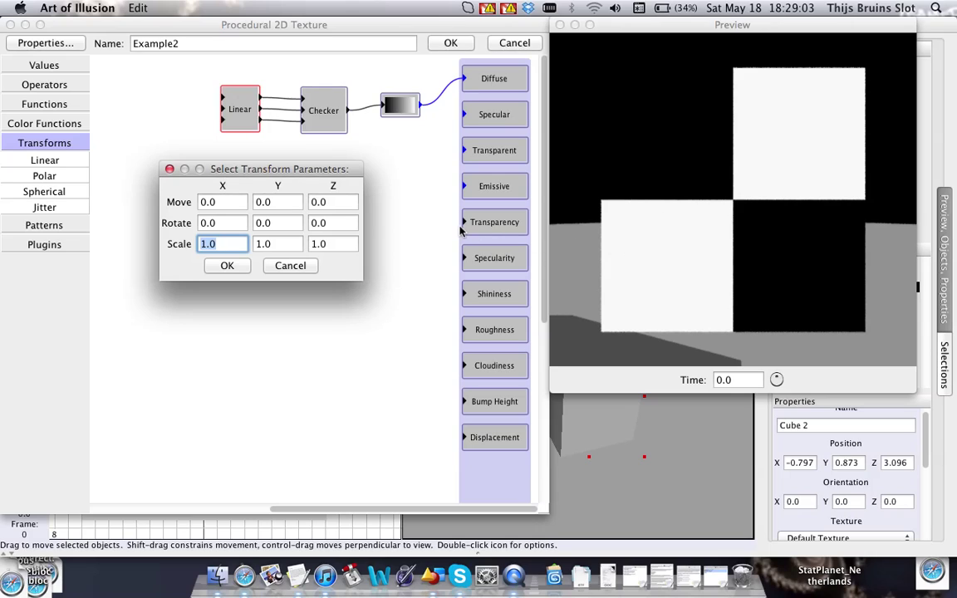
type("4")
key("Tab")
type("4")
key("Tab")
type("4")
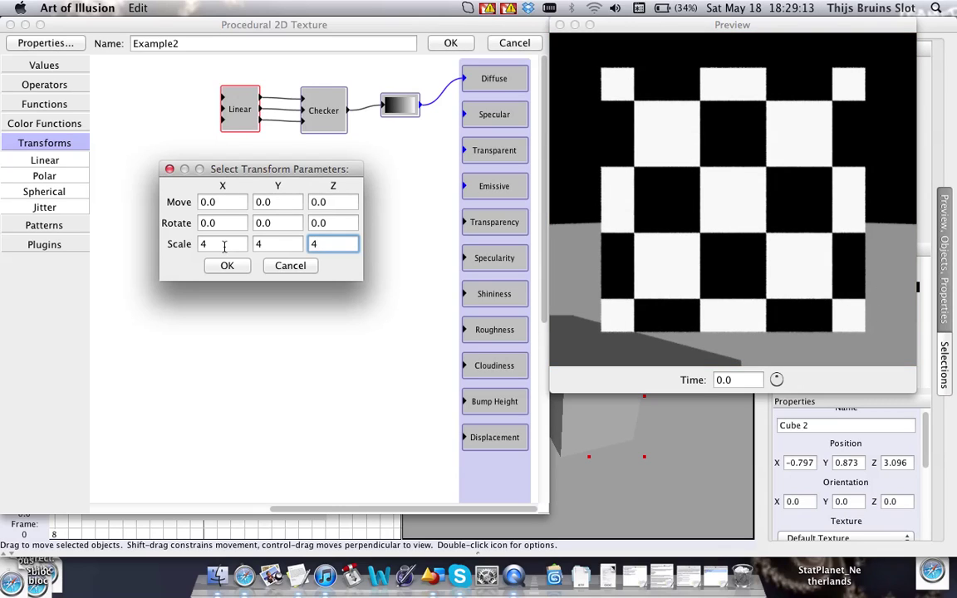
Try Move X values of 0.524 and 0.1, then set Move X to 0
left_click(213, 202)
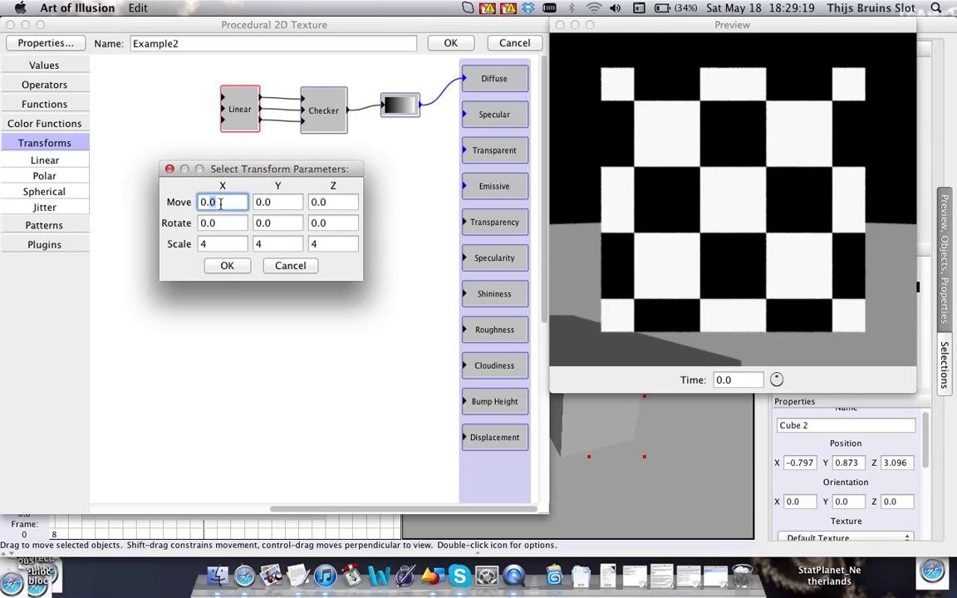
type("0.5")
type("2")
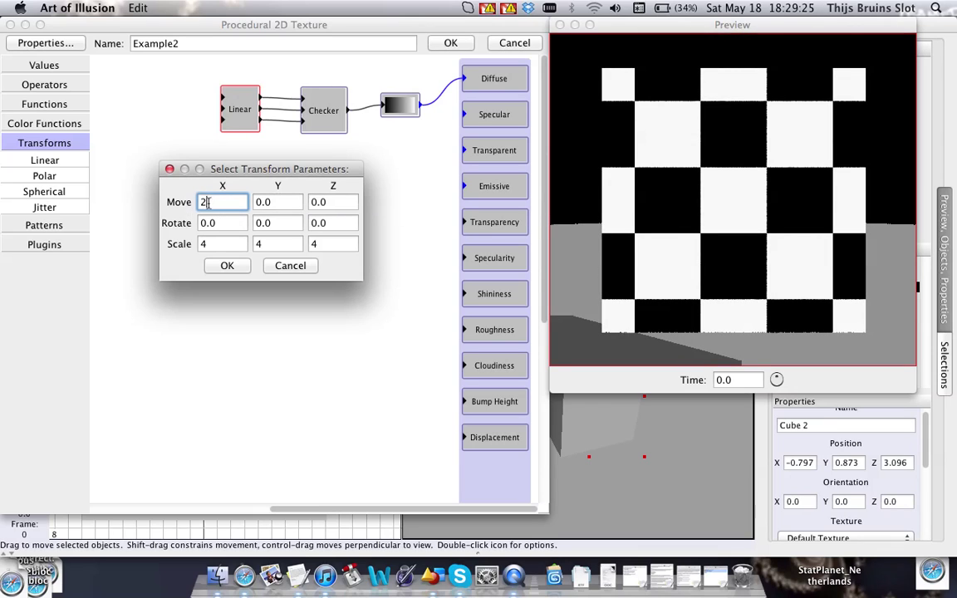
type("4")
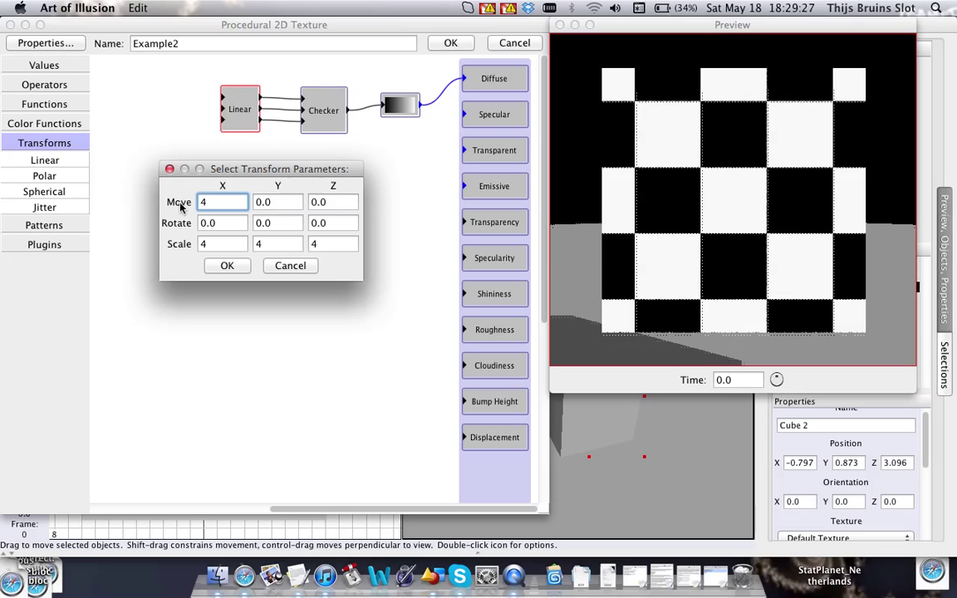
double_click(199, 204)
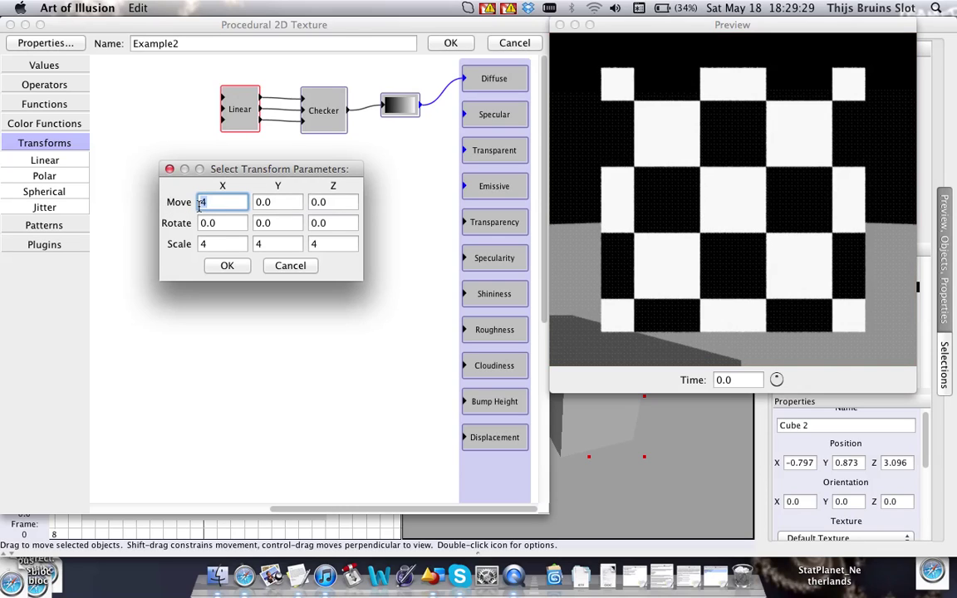
type("0.1")
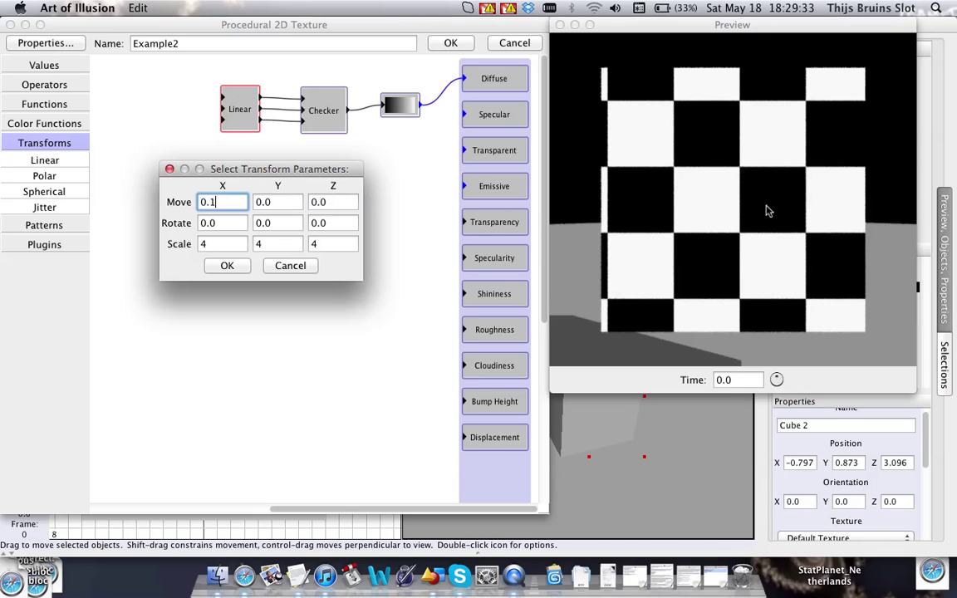
left_click(206, 164)
type("0")
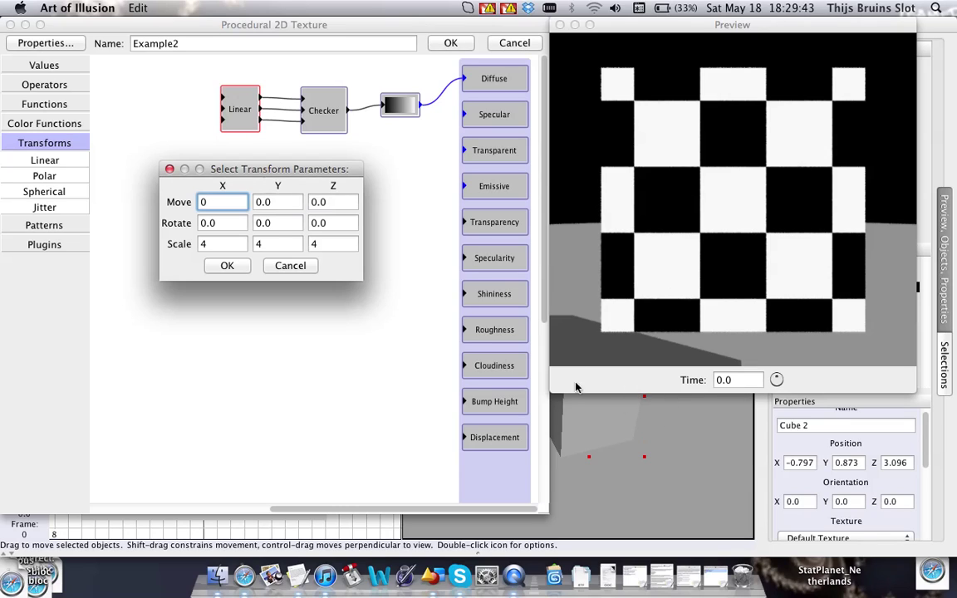
Try a Rotate X of 20 on the checker, then set Rotate X back to 0
left_click(222, 223)
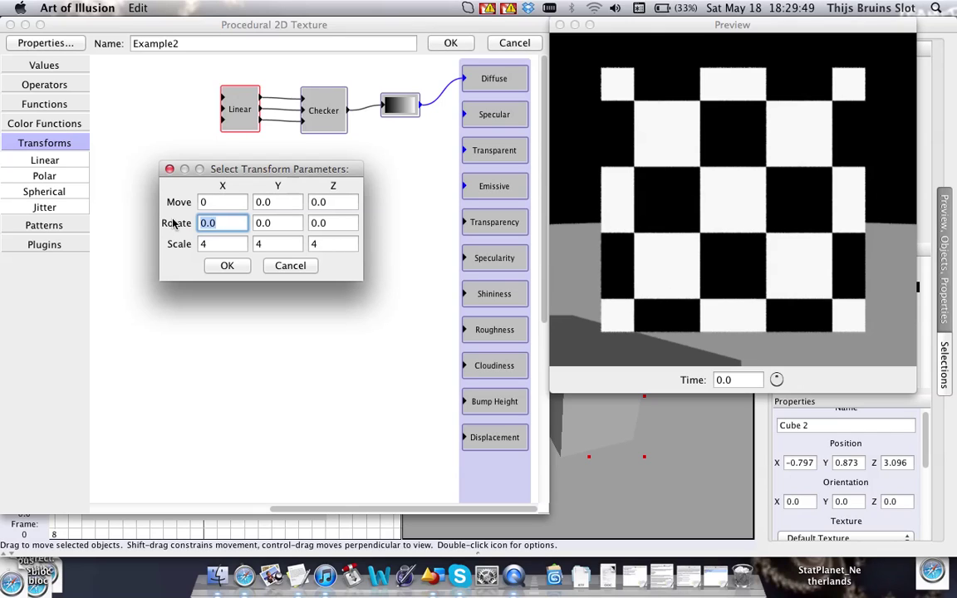
type("20")
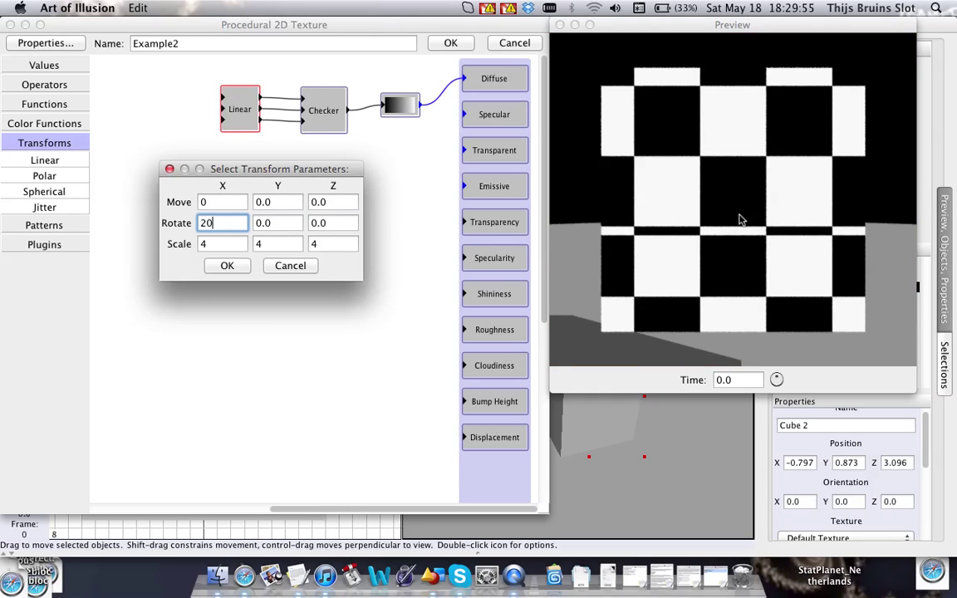
left_click_drag(227, 223, 150, 202)
type("0")
key("Tab")
Try Rotate Y of 90 and 20, set it to 0, and accept the transform
type("90")
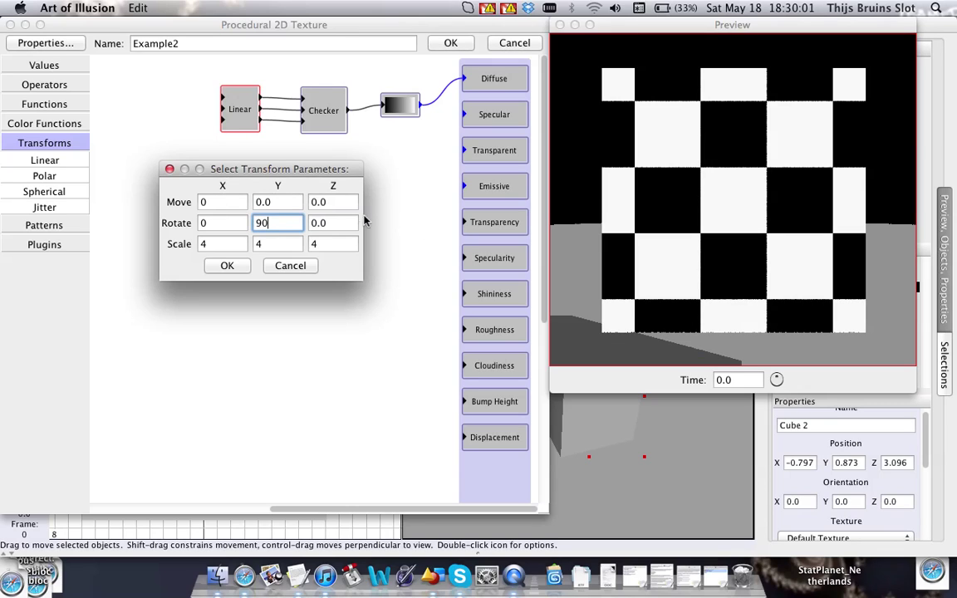
left_click_drag(281, 222, 255, 224)
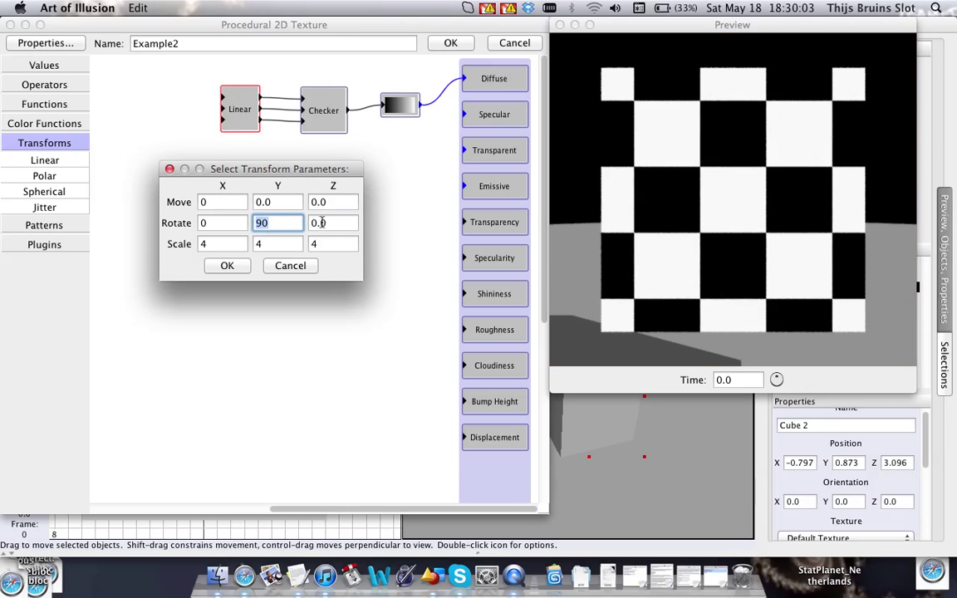
type("20")
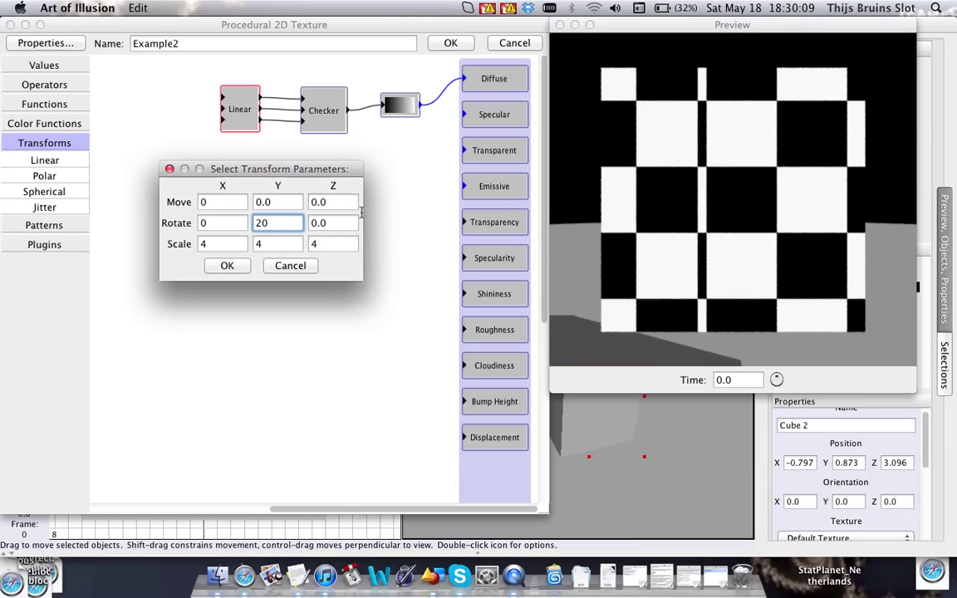
left_click_drag(289, 224, 194, 224)
type("0")
left_click(227, 266)
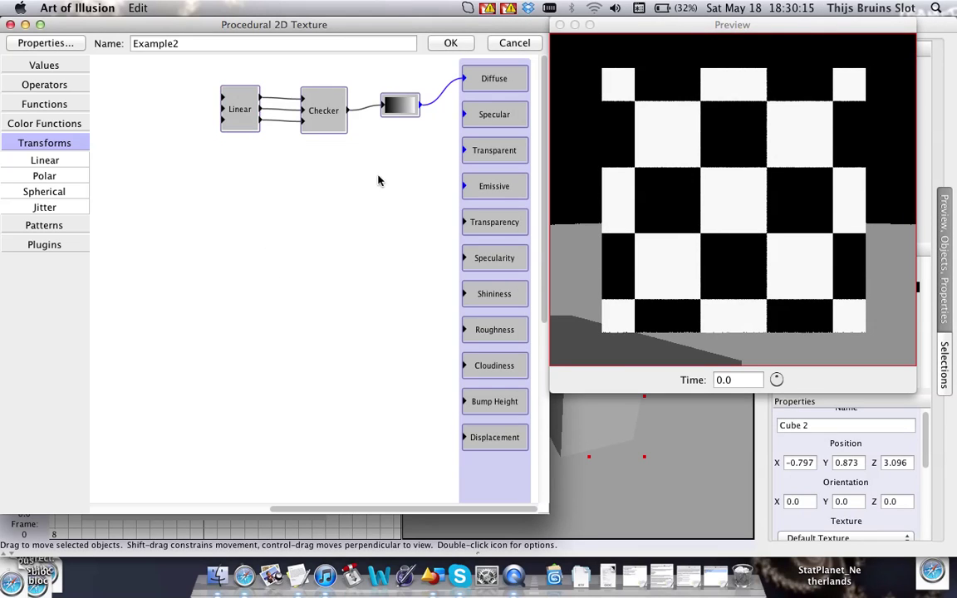
left_click(248, 121)
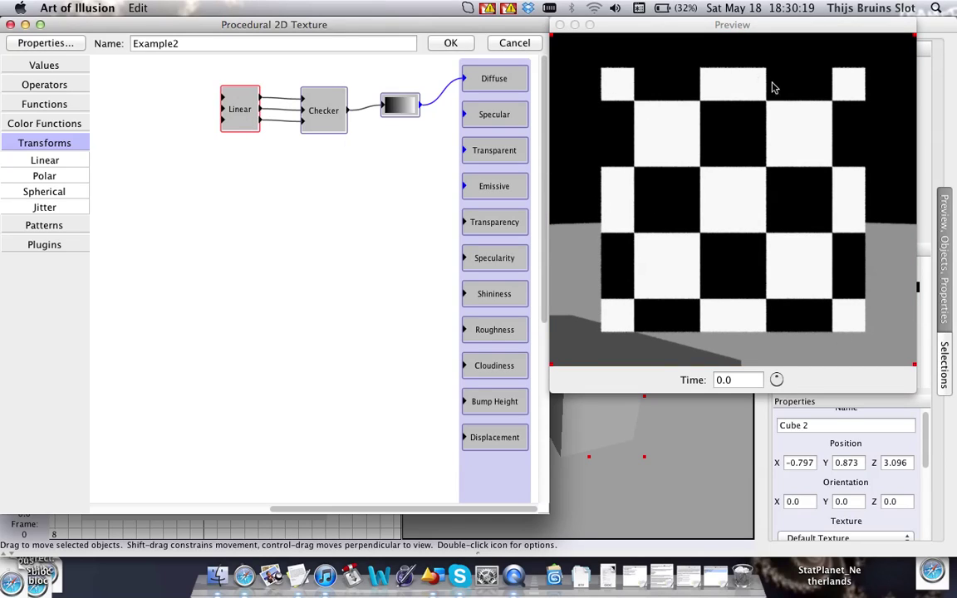
left_click(316, 126)
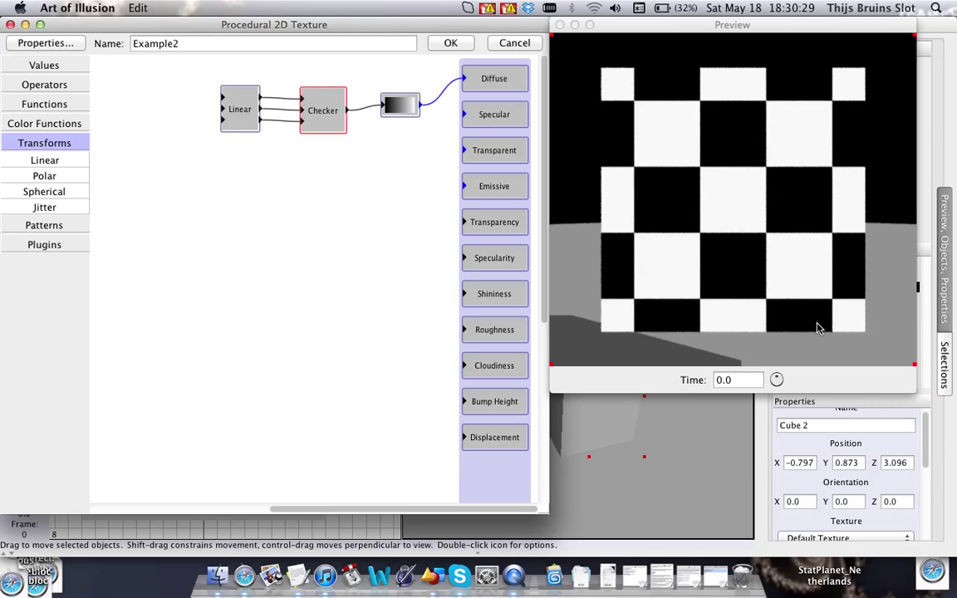
left_click(231, 113)
Delete the Linear node, add a Jitter transform beside Checker, and wire its outputs into Checker
key("BackSpace")
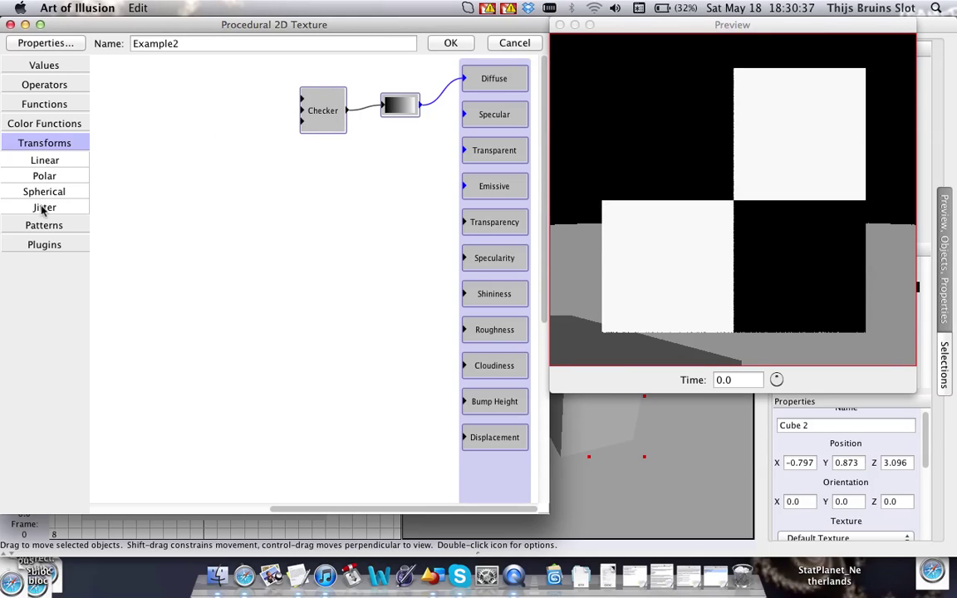
mouse_move(197, 130)
left_mouse_down()
mouse_move(196, 109)
mouse_move(197, 133)
left_mouse_up()
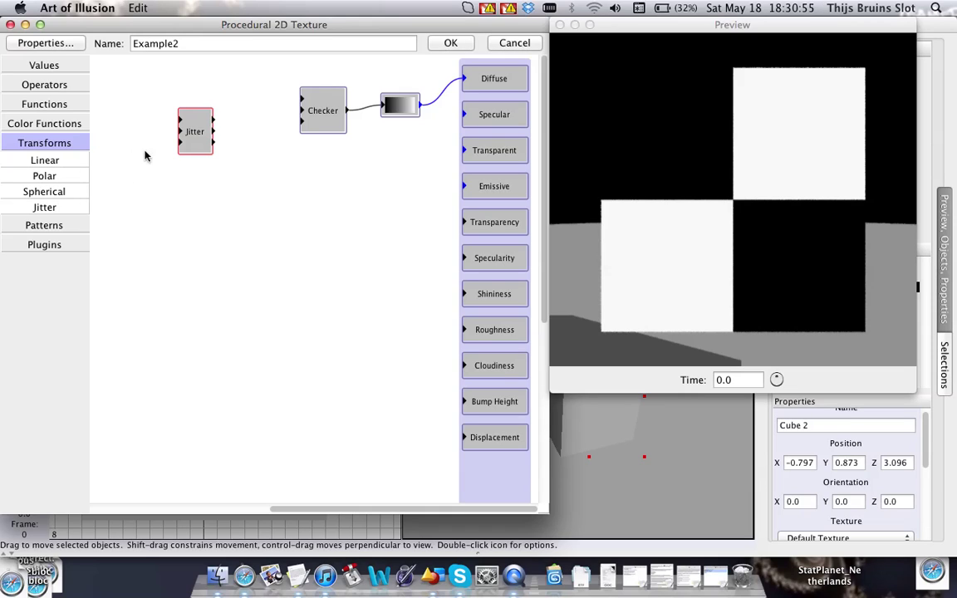
left_click_drag(189, 133, 205, 106)
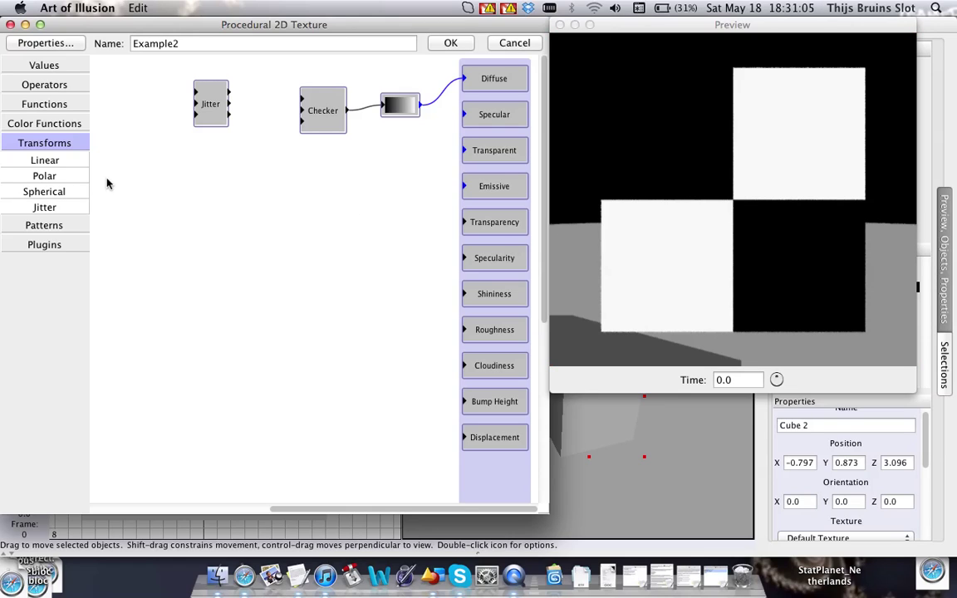
mouse_move(221, 105)
left_mouse_down()
mouse_move(248, 141)
mouse_move(255, 108)
mouse_move(300, 99)
mouse_move(303, 122)
left_mouse_up()
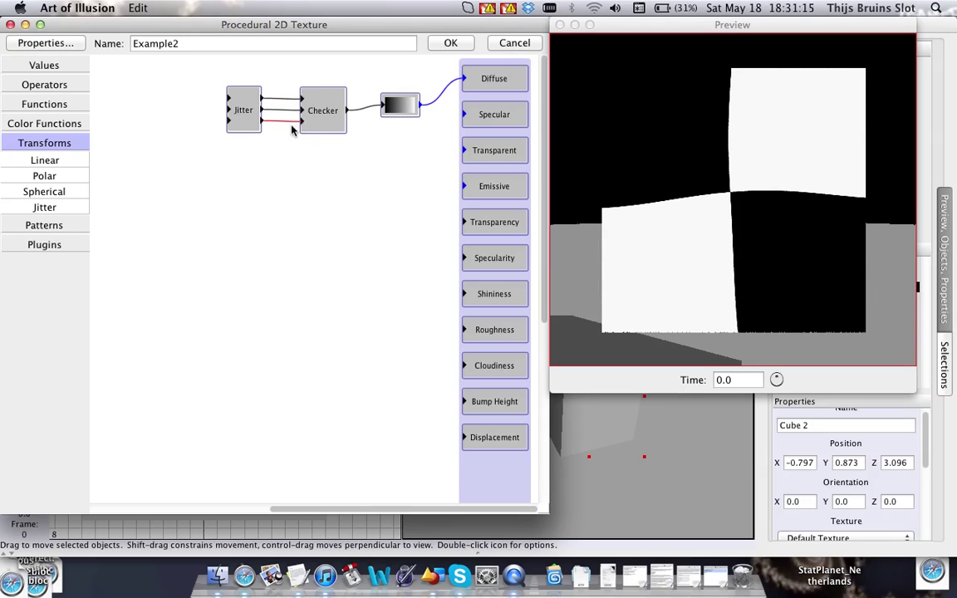
left_click_drag(244, 123, 186, 114)
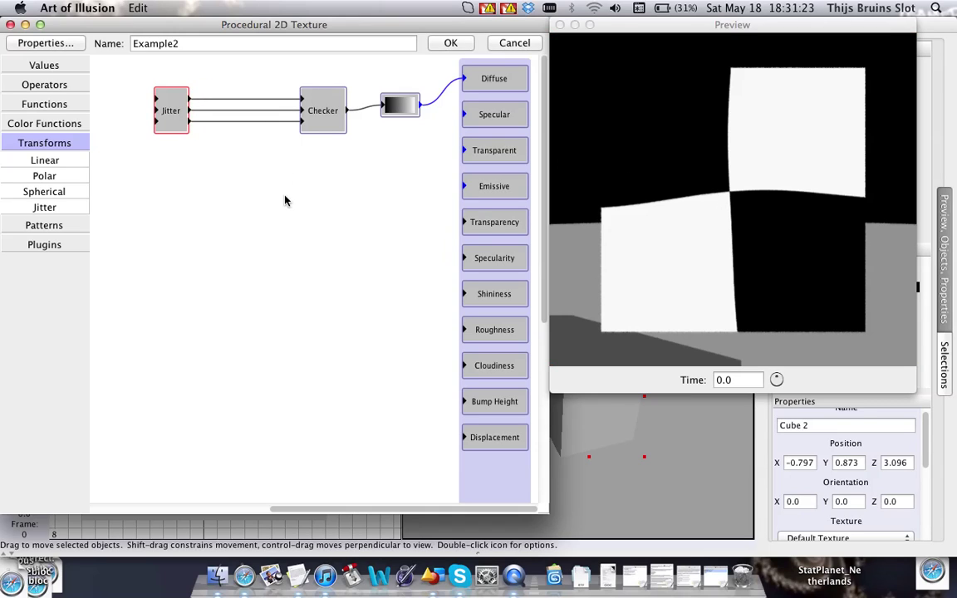
left_click_drag(170, 104, 210, 107)
Set the Jitter Scale X, Y and Z to 0.2 and confirm
double_click(213, 122)
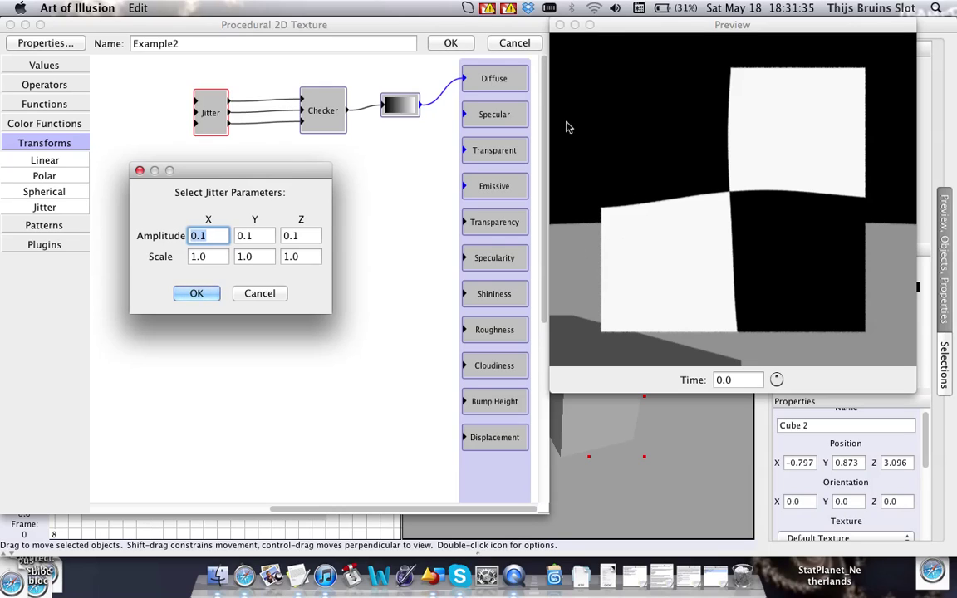
left_click(222, 256)
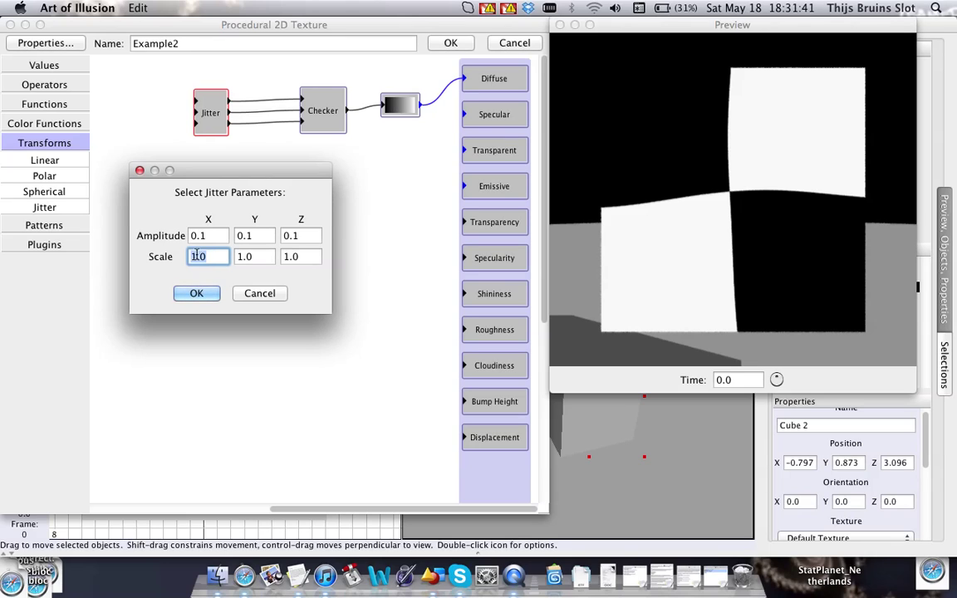
type("0.2")
key("Tab")
type("0.2")
key("Tab")
type("0.2")
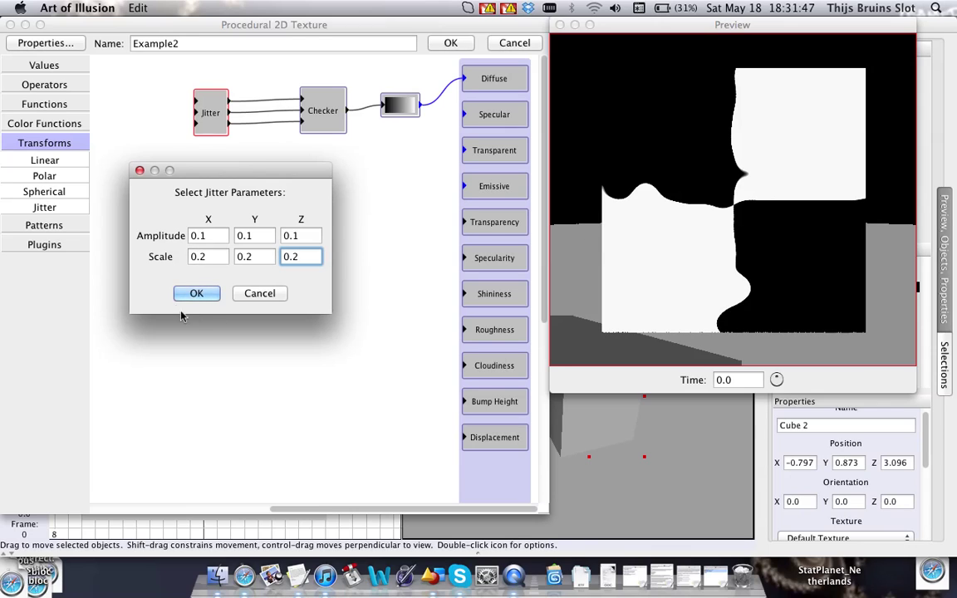
left_click(196, 293)
left_click(613, 209)
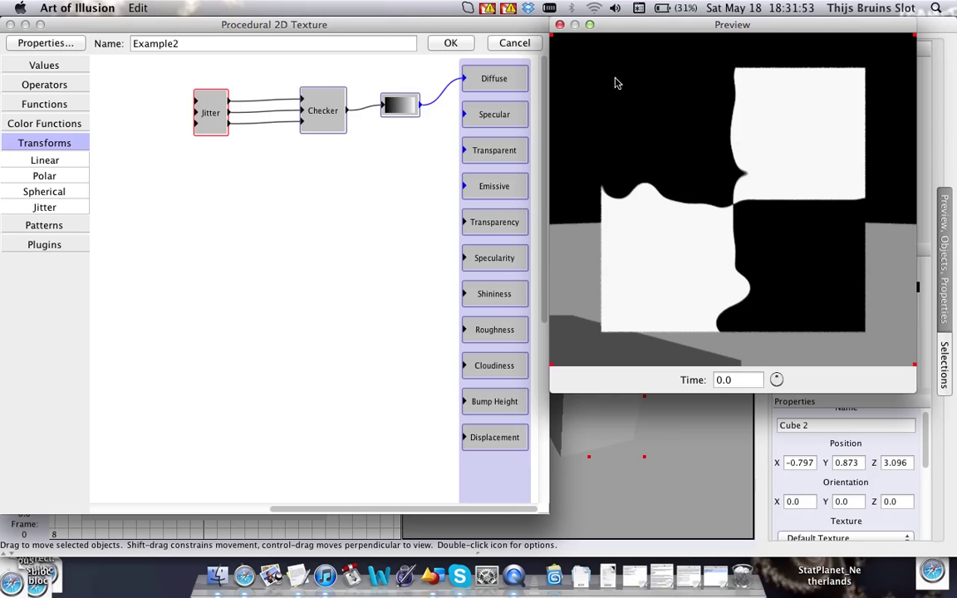
Set the Jitter Amplitude X, Y and Z to 0.2 and confirm
double_click(201, 115)
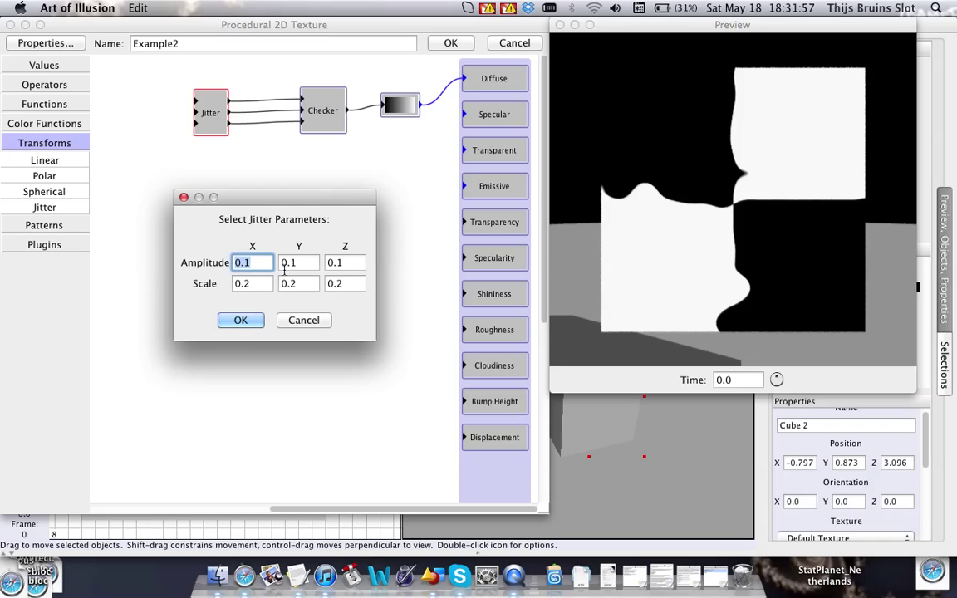
type(".2")
key("Tab")
type(".")
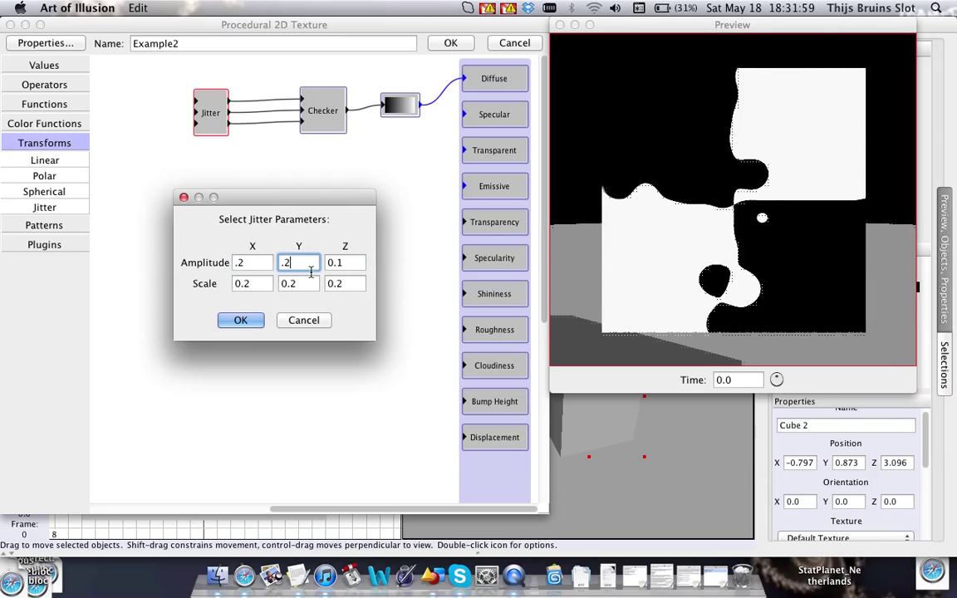
key("Tab")
type(".2")
key("Tab")
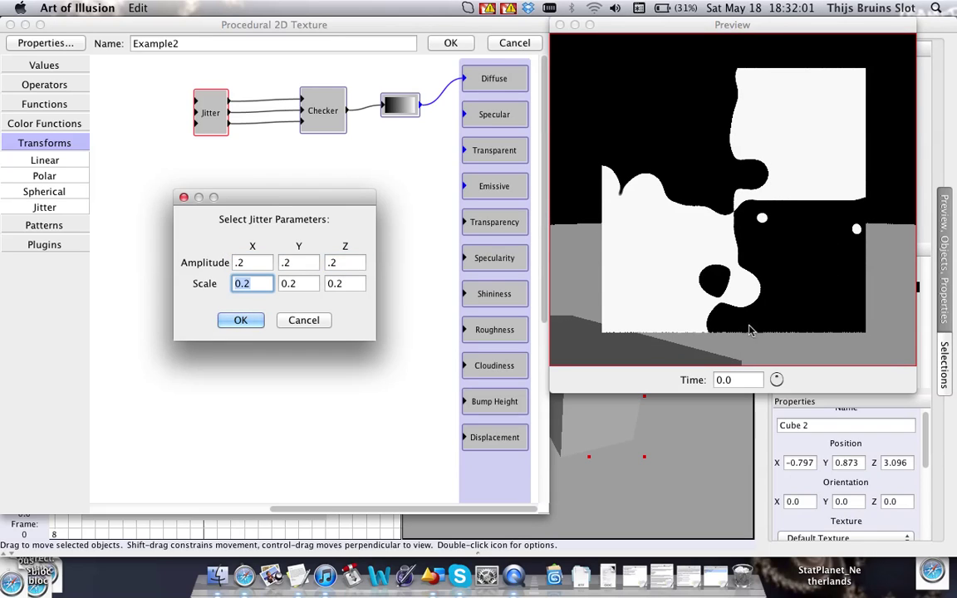
left_click(241, 321)
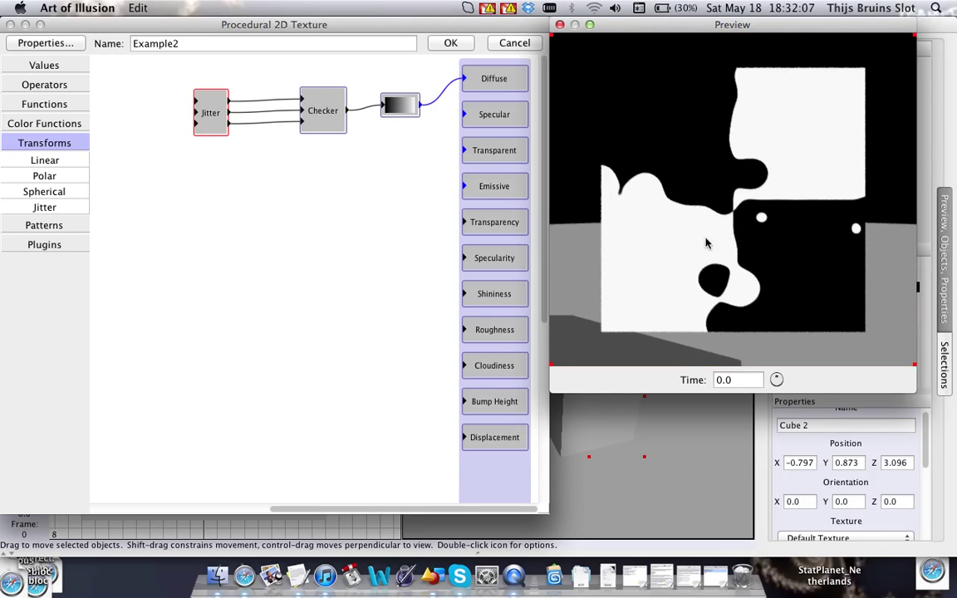
Move the Jitter node next to Checker, relink the gradient to Diffuse, and box-select the Jitter, Checker and gradient nodes
left_click_drag(200, 111, 146, 108)
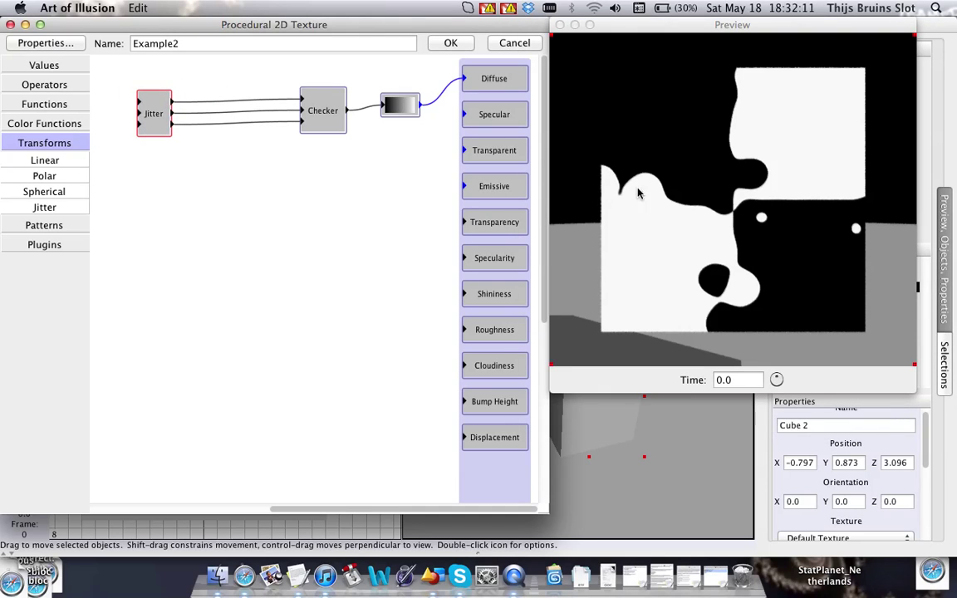
left_click_drag(150, 130, 236, 128)
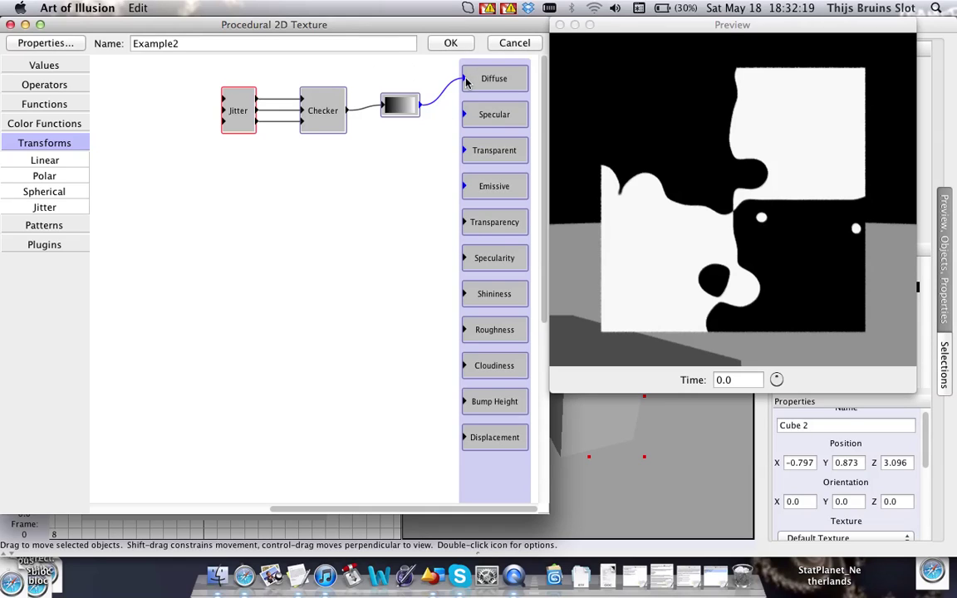
left_click_drag(466, 81, 464, 78)
left_click_drag(184, 85, 438, 139)
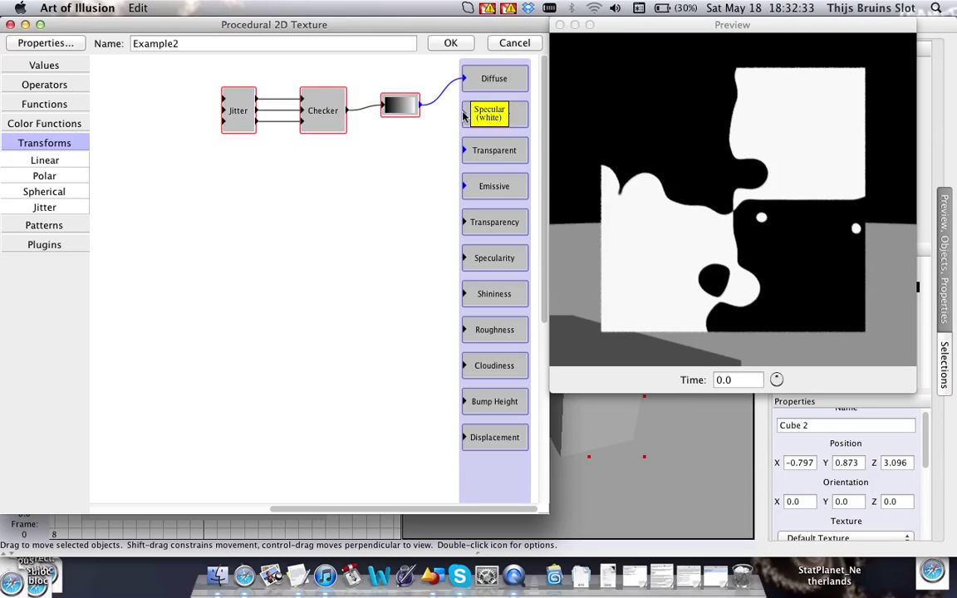
left_click(450, 177)
left_click_drag(468, 116, 421, 161)
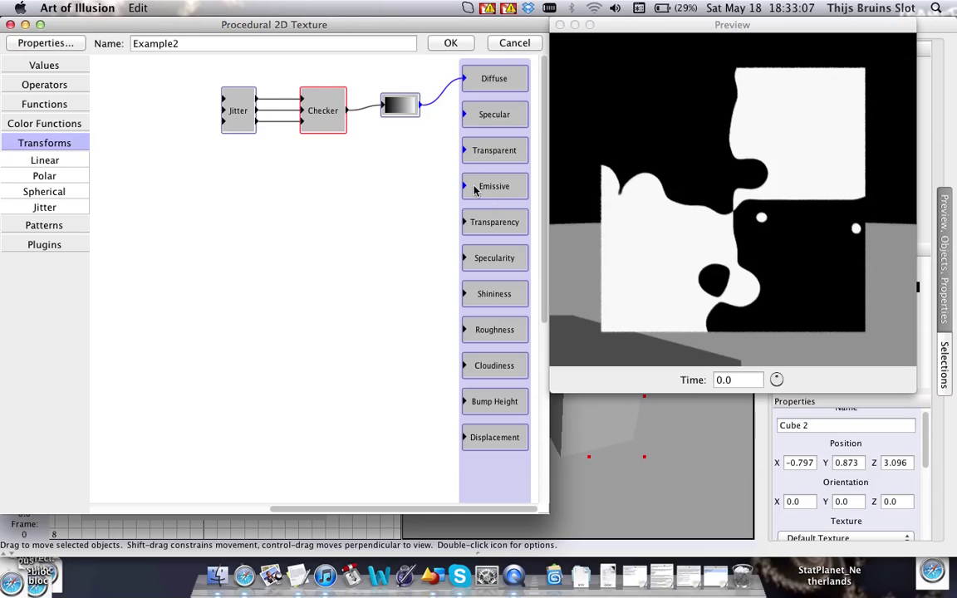
left_click_drag(420, 106, 404, 171)
left_click_drag(462, 259, 434, 291)
Box-select all nodes in the Example2 texture graph and delete them
left_click_drag(138, 70, 427, 173)
key("Delete")
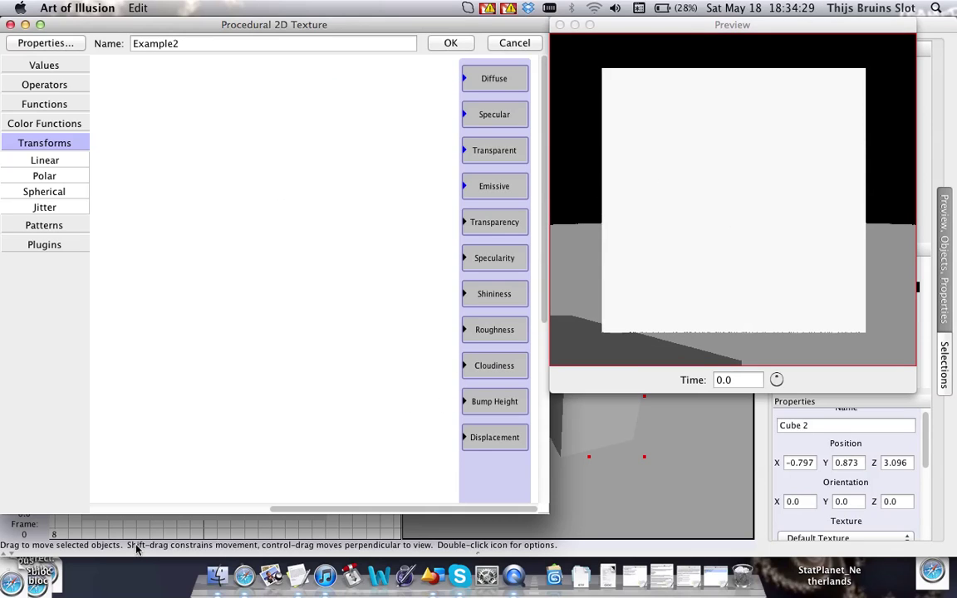